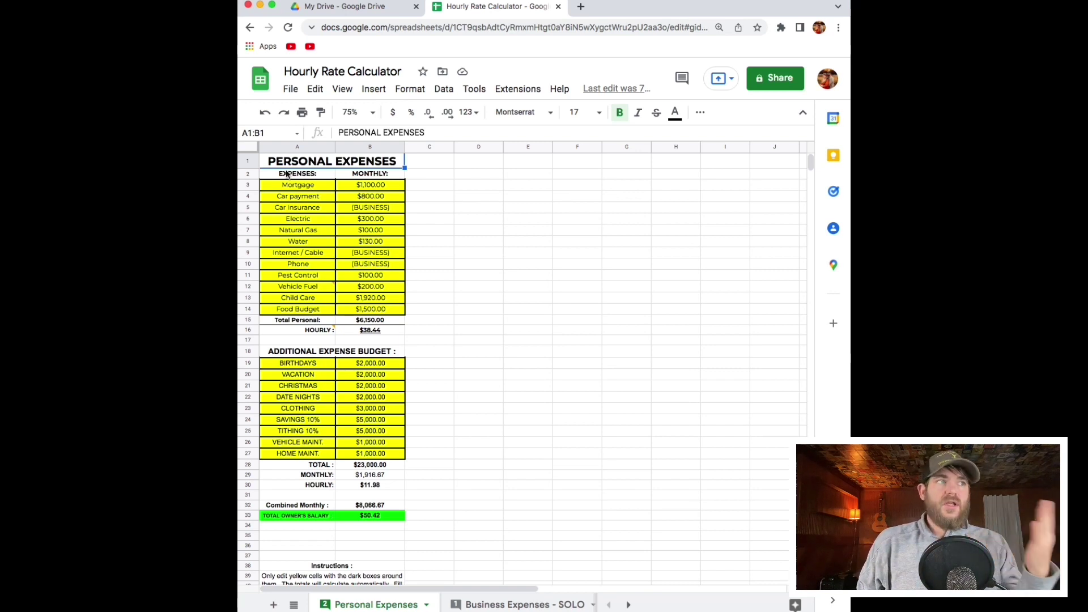
Examine the Personal Expenses list from Mortgage to Food Budget, including the items marked (BUSINESS) and the note on the hourly amount
{"action": "left_click_drag", "start_coordinate": [314, 187], "coordinate": [397, 311]}
{"action": "left_click", "coordinate": [420, 301]}
{"action": "mouse_move", "coordinate": [325, 330]}
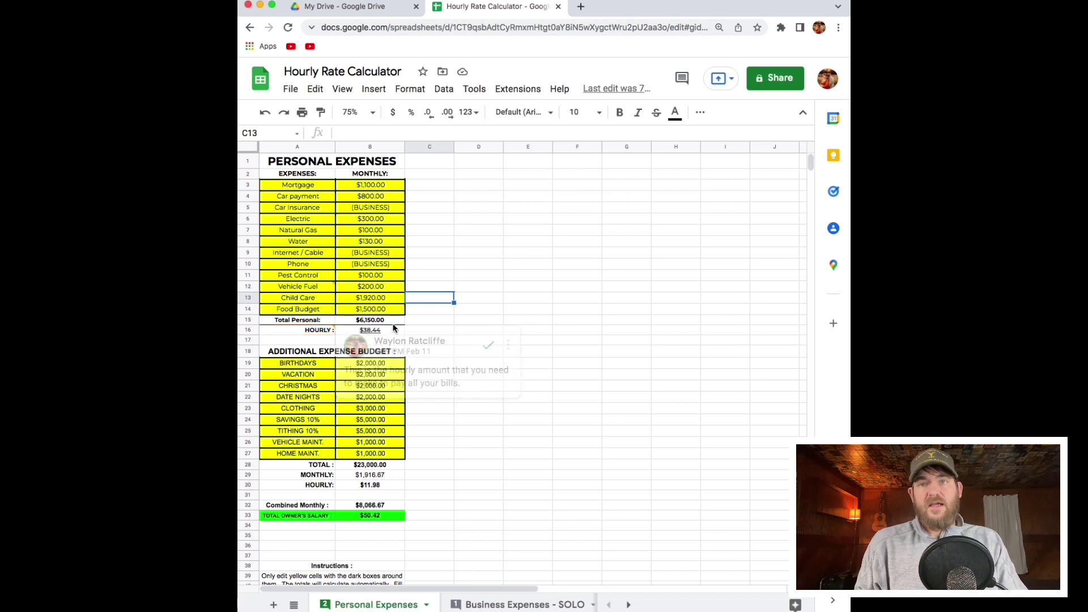
{"action": "left_click", "coordinate": [465, 267]}
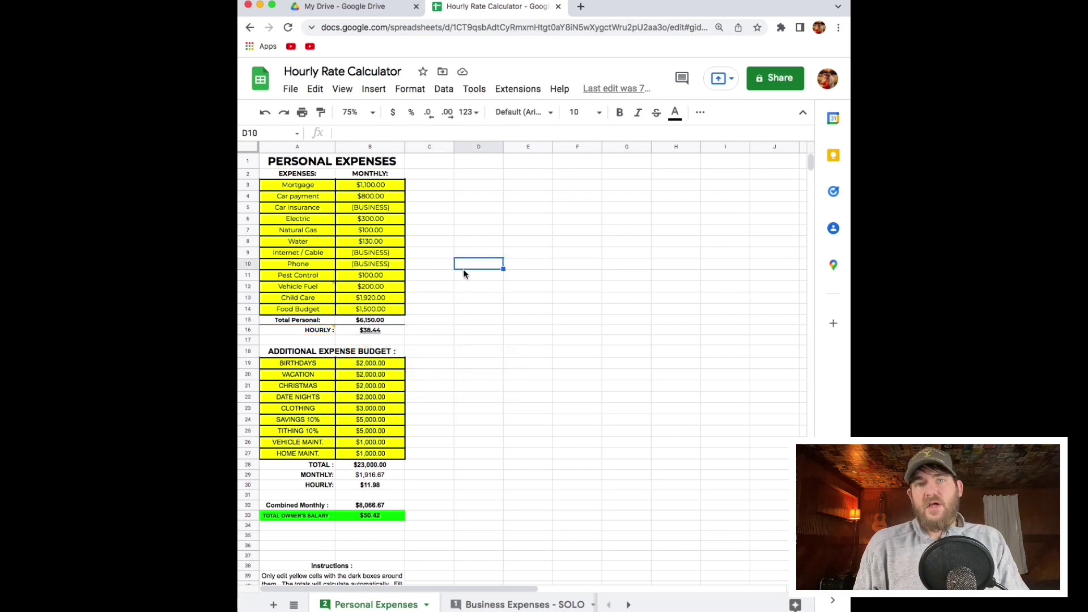
{"action": "left_click", "coordinate": [370, 207]}
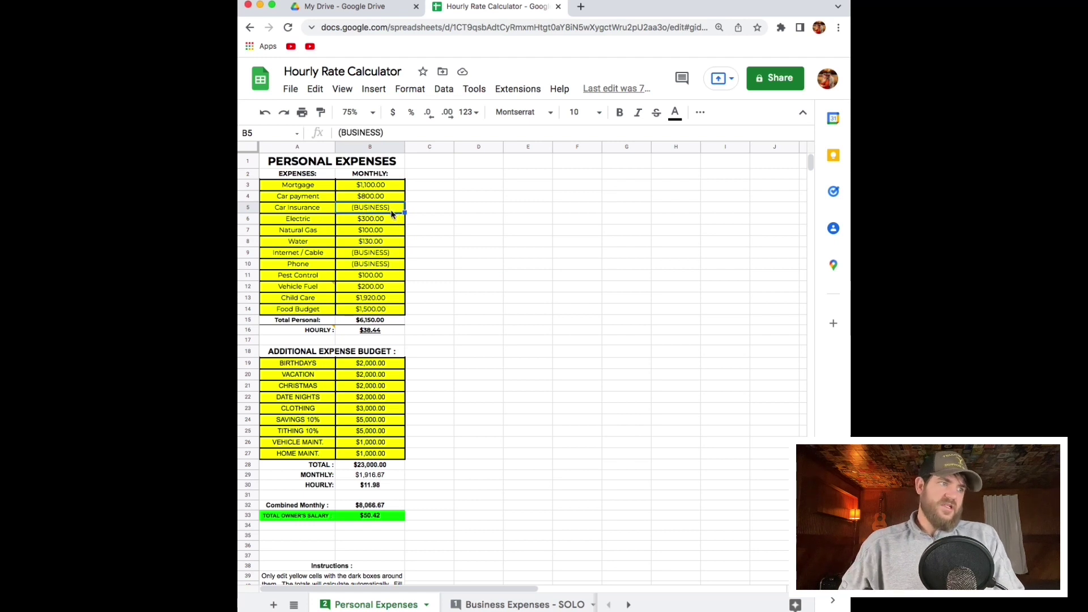
{"action": "key", "text": "ctrl+Home"}
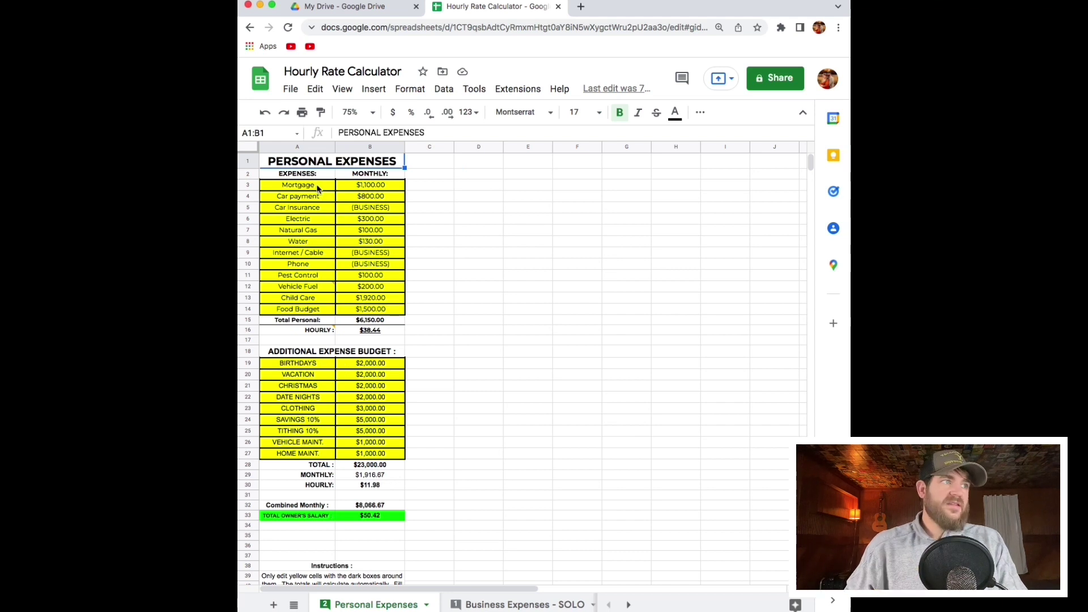
{"action": "left_click_drag", "start_coordinate": [311, 188], "coordinate": [390, 320]}
{"action": "left_click", "coordinate": [430, 298]}
{"action": "mouse_move", "coordinate": [377, 335]}
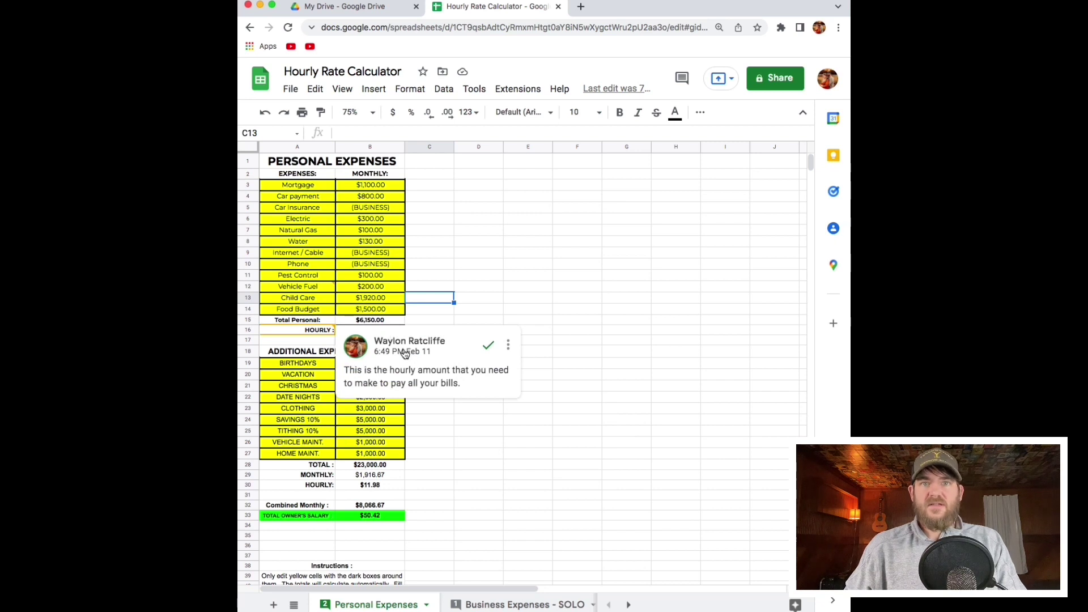
{"action": "left_click", "coordinate": [391, 208]}
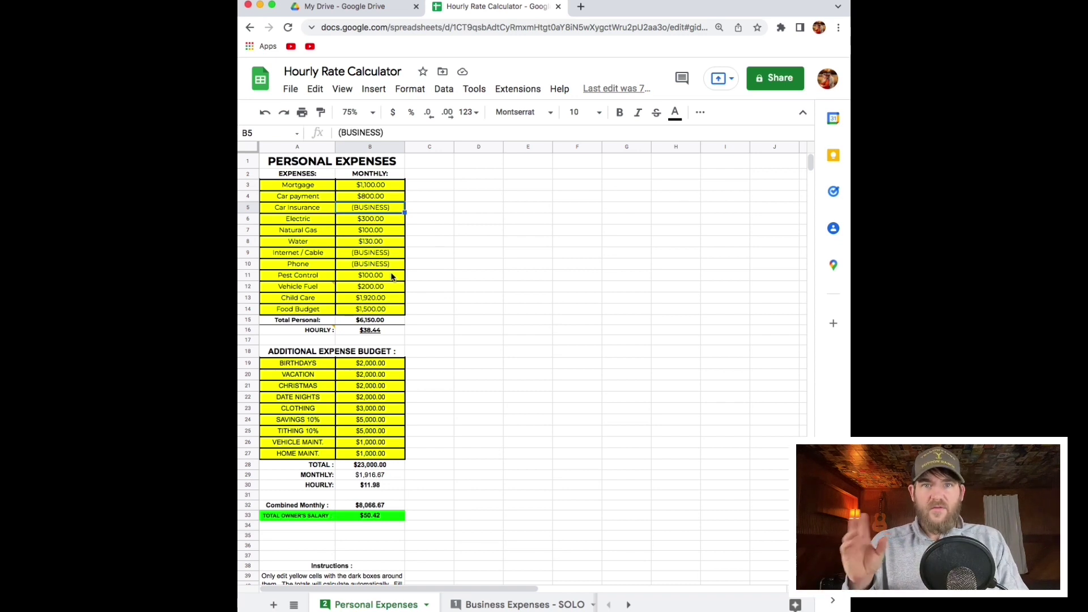
{"action": "left_click", "coordinate": [323, 298]}
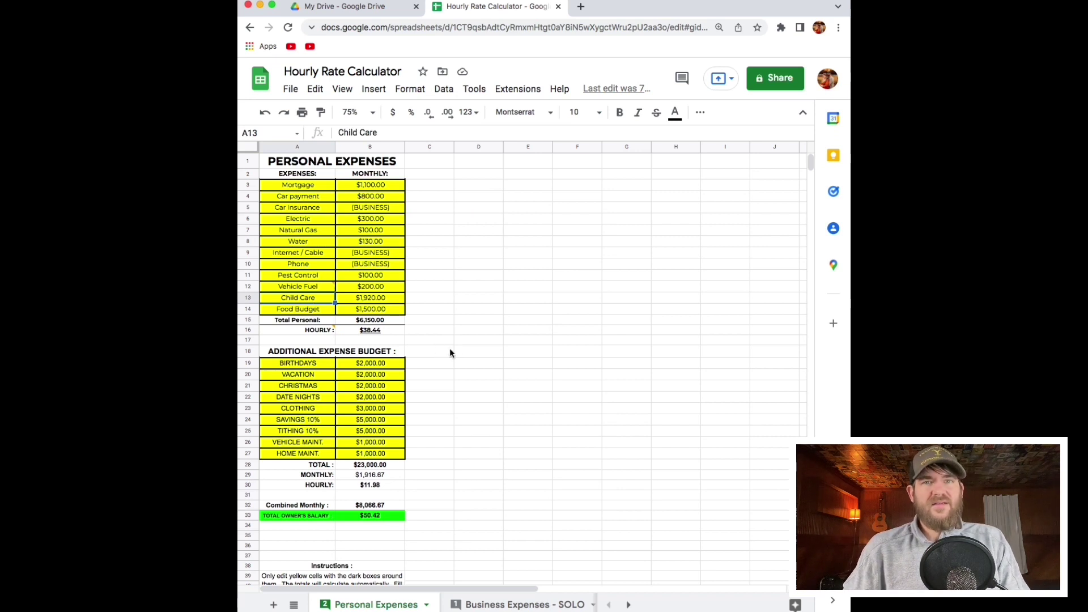
{"action": "left_click", "coordinate": [312, 311]}
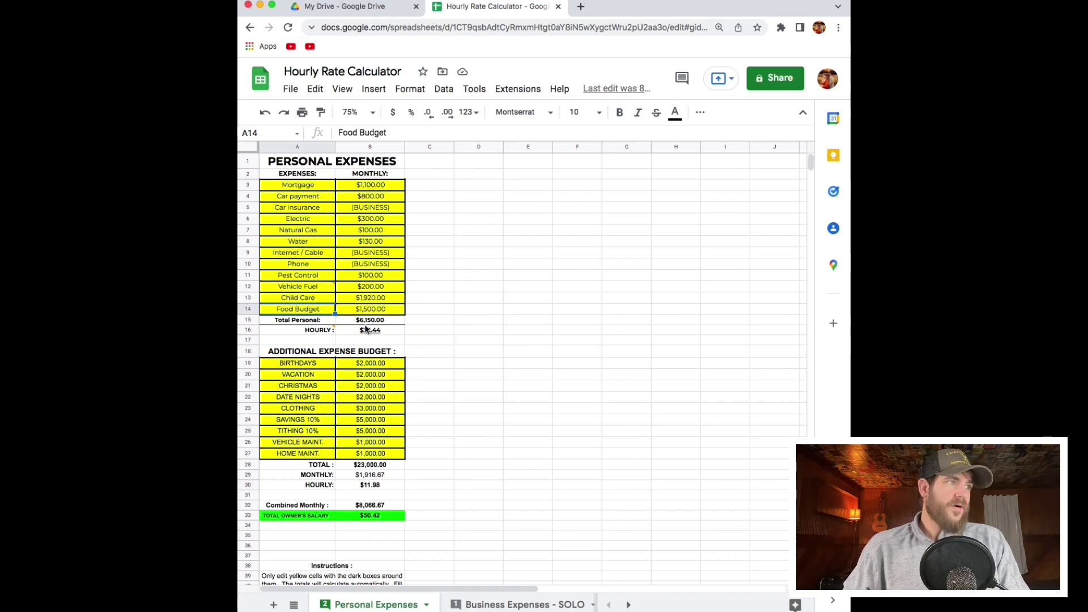
Inspect the formulas behind the personal total, its hourly amount, the combined monthly total and the total owner's salary
{"action": "left_click", "coordinate": [371, 320]}
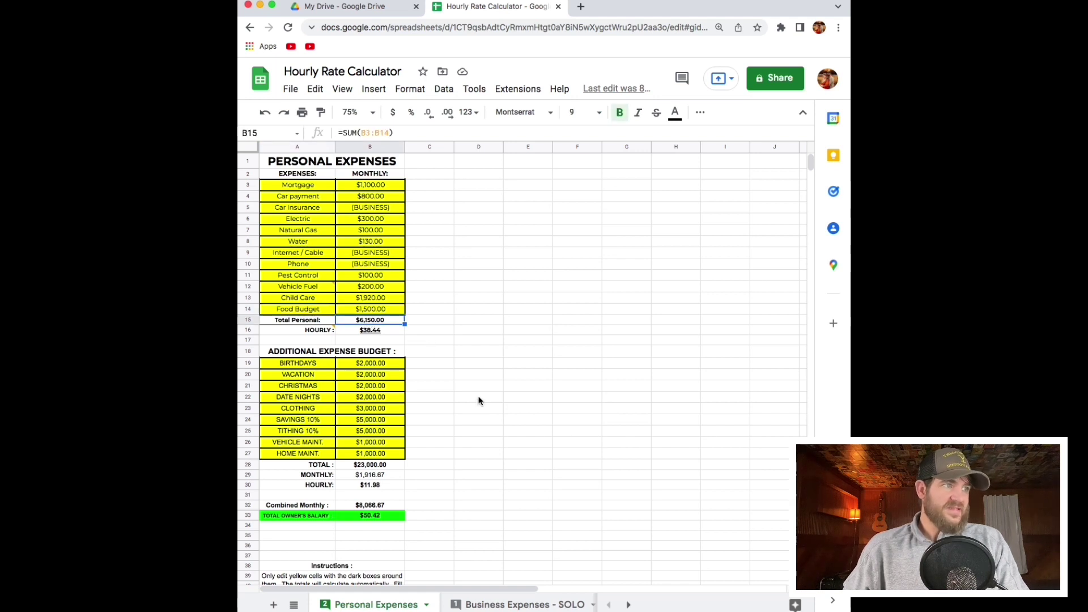
{"action": "left_click", "coordinate": [400, 334]}
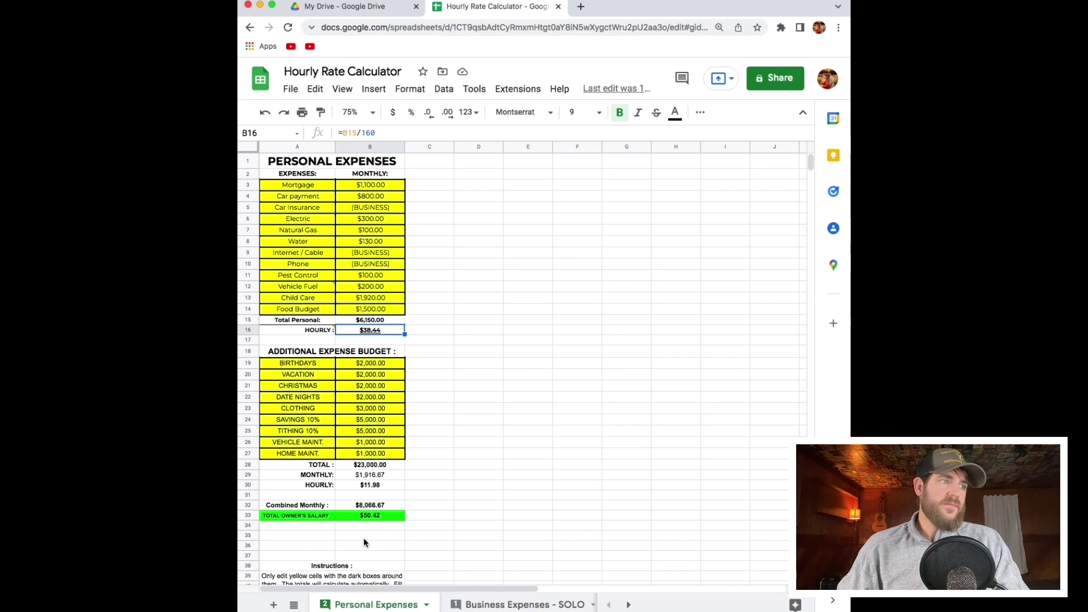
{"action": "left_click", "coordinate": [369, 515]}
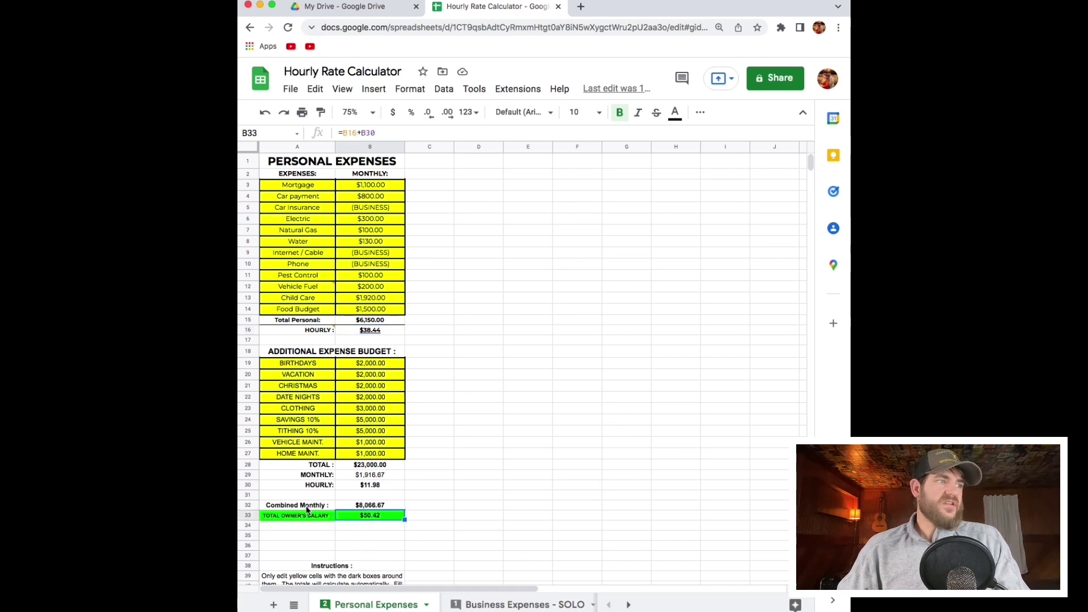
{"action": "left_click", "coordinate": [369, 506]}
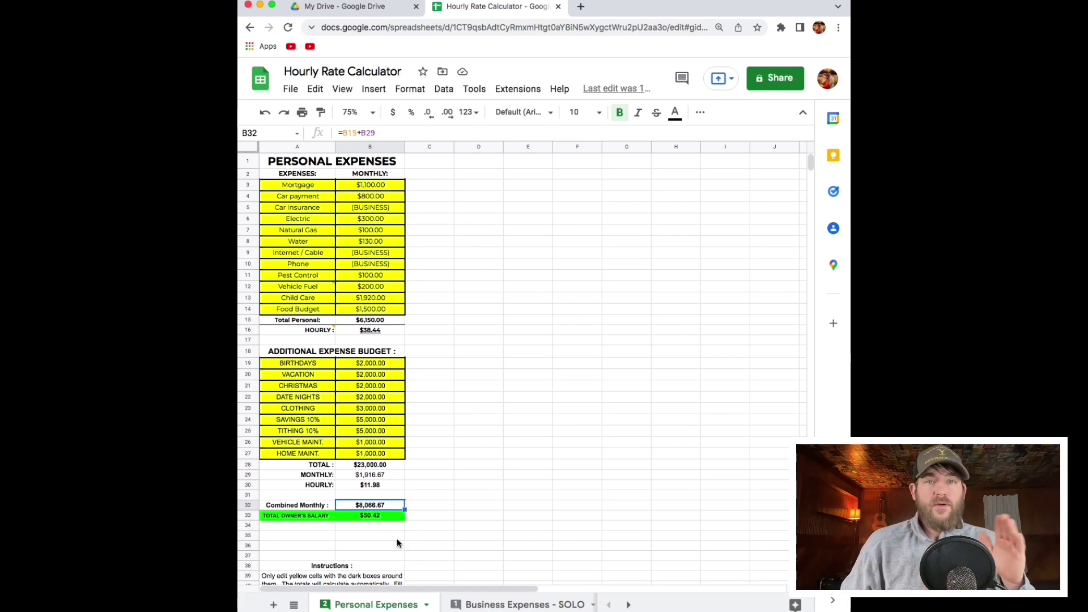
{"action": "left_click", "coordinate": [367, 517]}
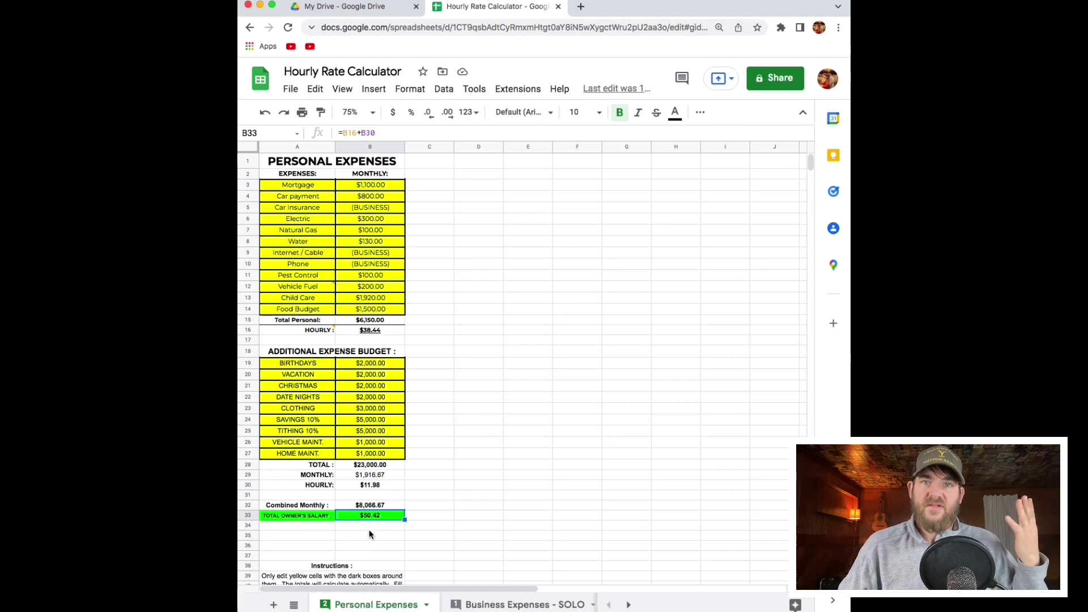
Open the Business Expenses - SOLO sheet and inspect its minute, hourly, daily, weekly, monthly and annual totals
{"action": "left_click", "coordinate": [517, 604]}
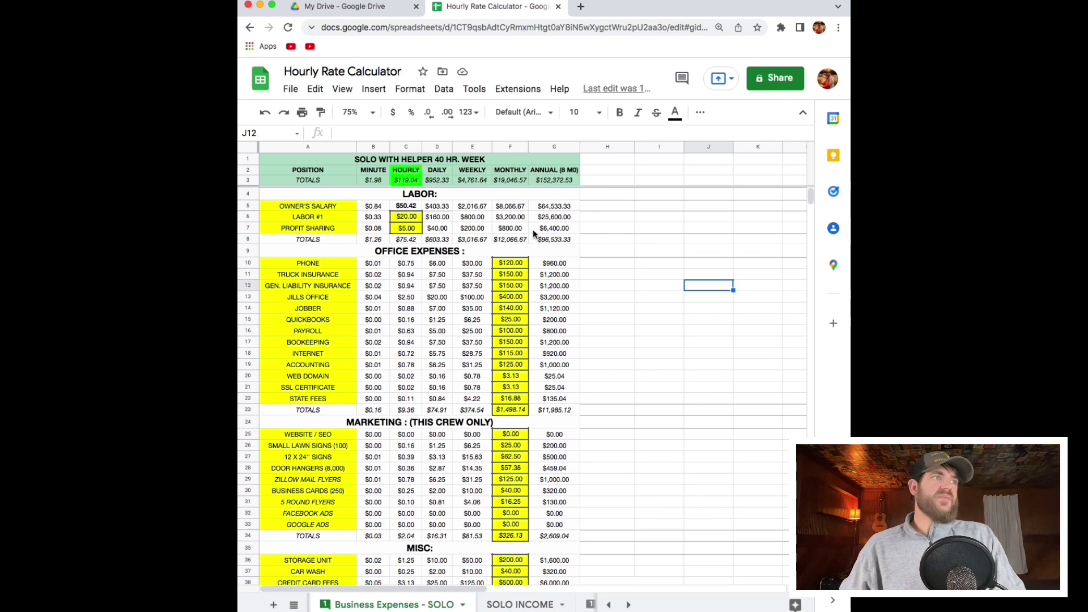
{"action": "mouse_move", "coordinate": [404, 168]}
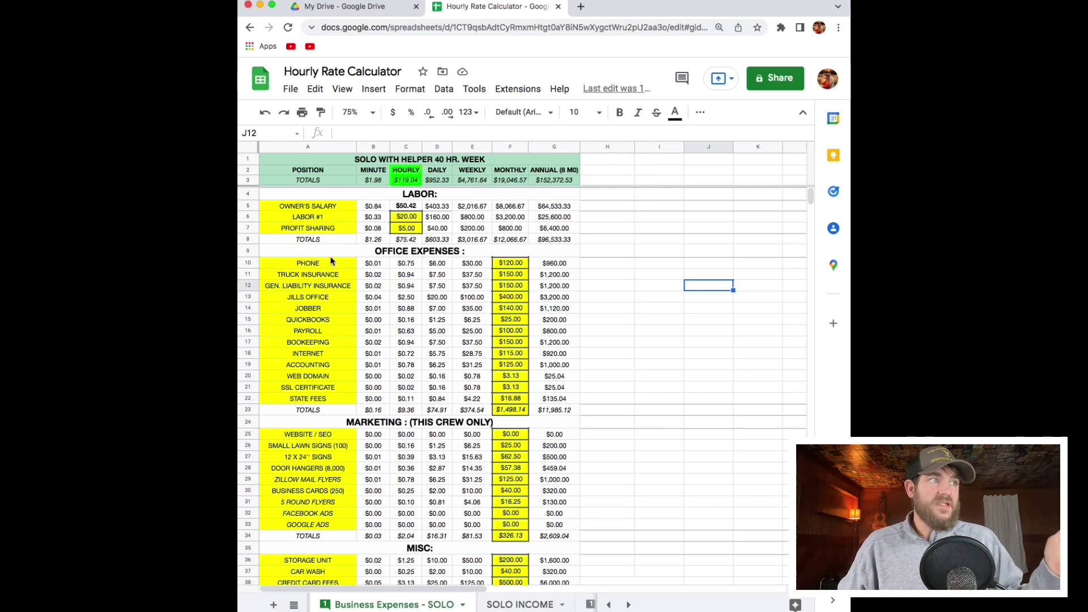
{"action": "left_click", "coordinate": [379, 181]}
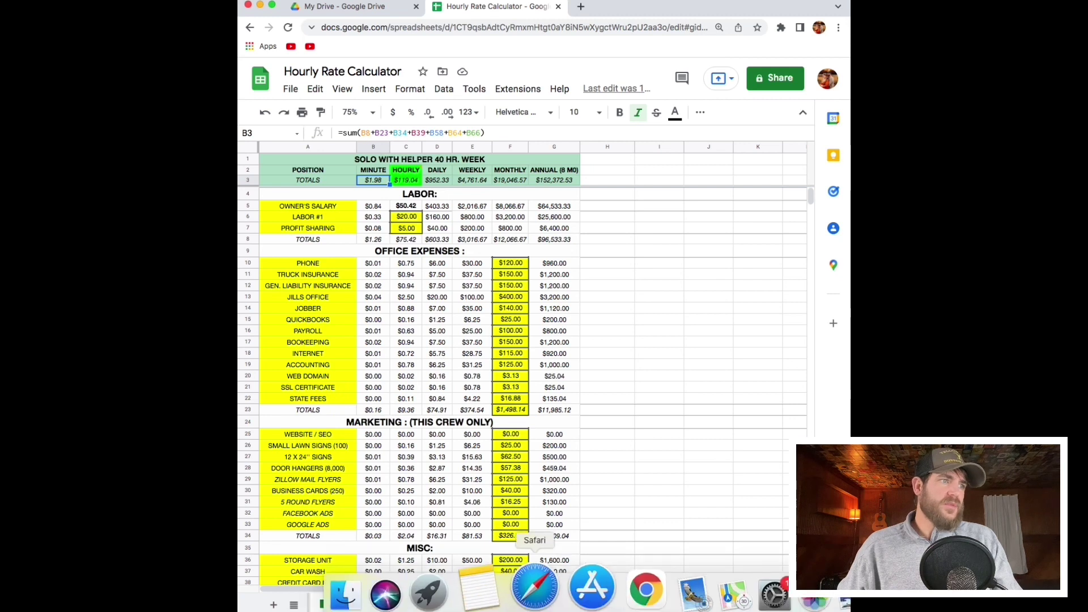
{"action": "left_click", "coordinate": [412, 182]}
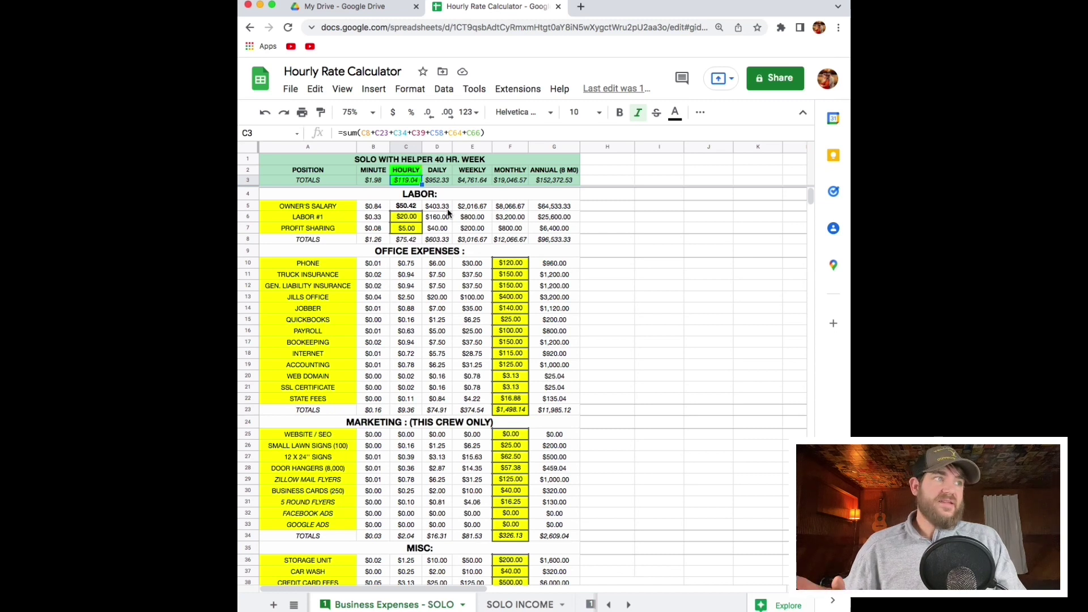
{"action": "left_click", "coordinate": [434, 181]}
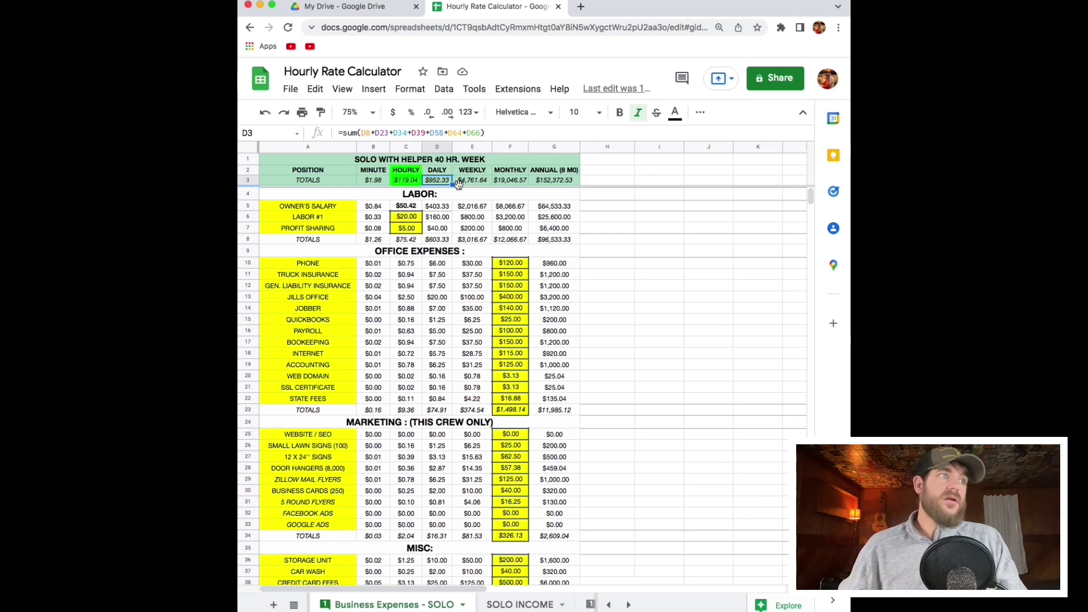
{"action": "left_click", "coordinate": [461, 182]}
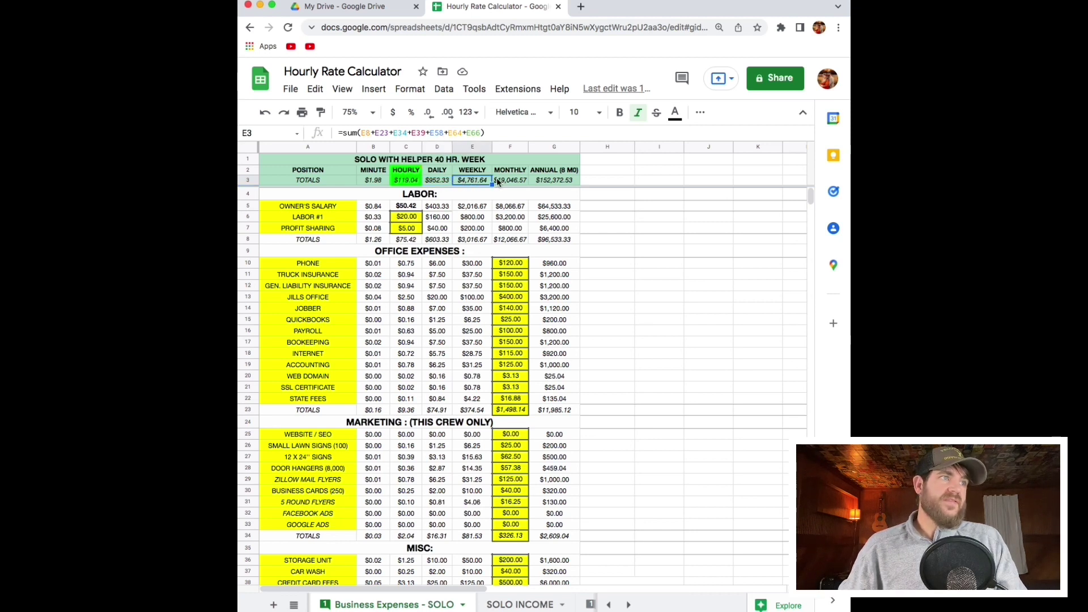
{"action": "left_click", "coordinate": [515, 182]}
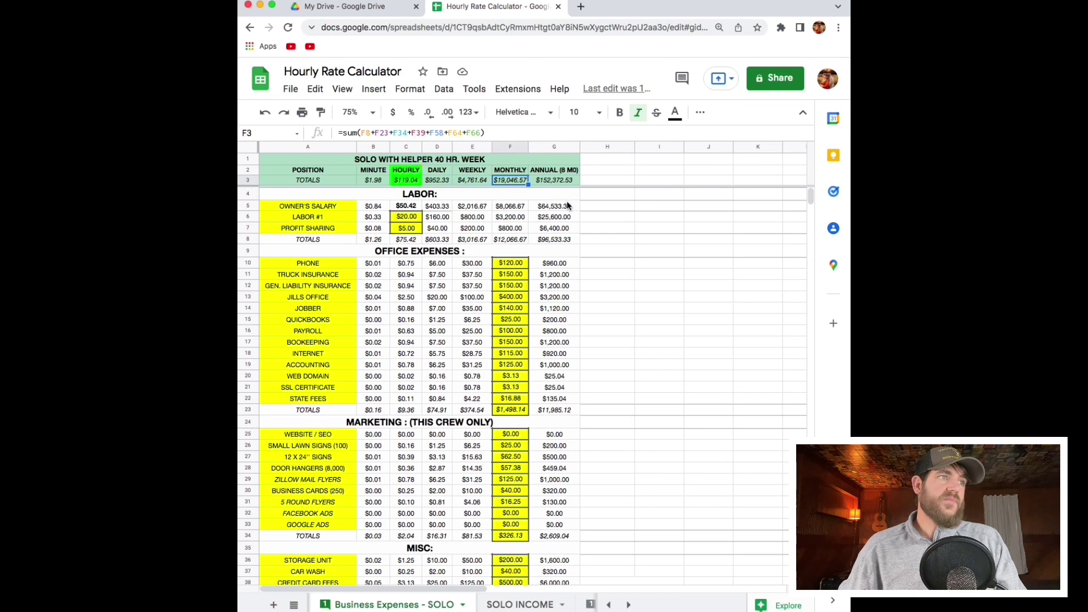
{"action": "left_click", "coordinate": [556, 183]}
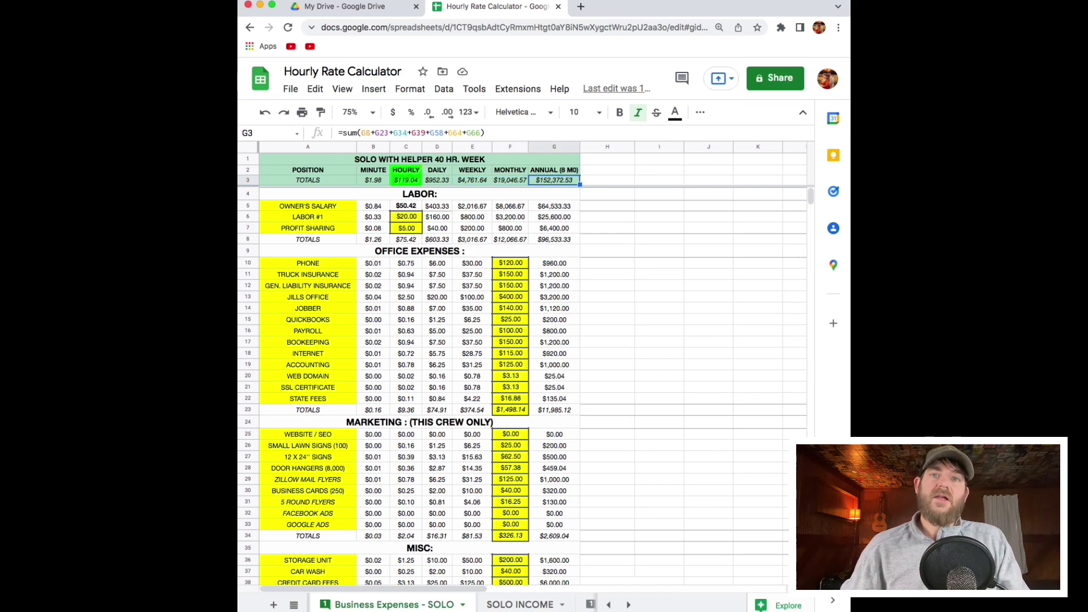
{"action": "key", "text": "Up"}
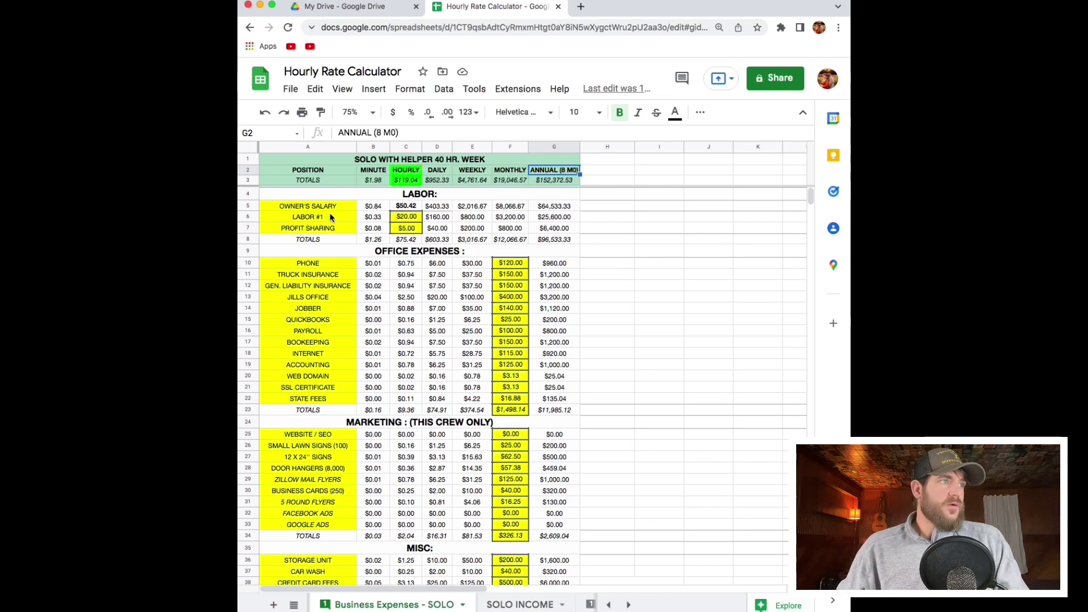
Review the Labor section's Owner's Salary, Labor #1 and Profit Sharing rows, including the hourly profit sharing amount
{"action": "left_click", "coordinate": [415, 196]}
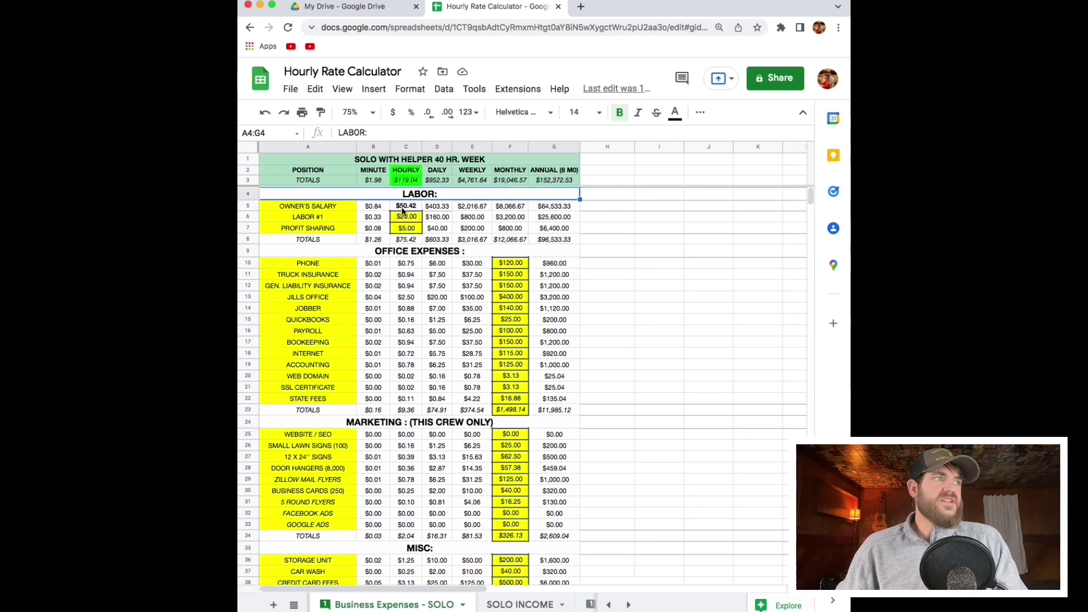
{"action": "left_click", "coordinate": [336, 207]}
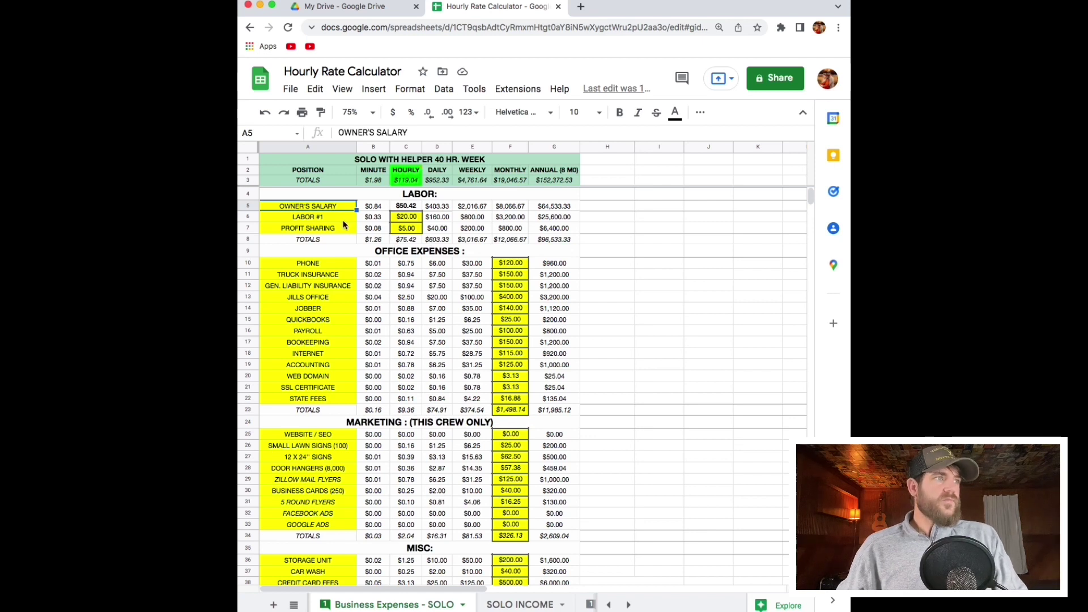
{"action": "left_click", "coordinate": [314, 217]}
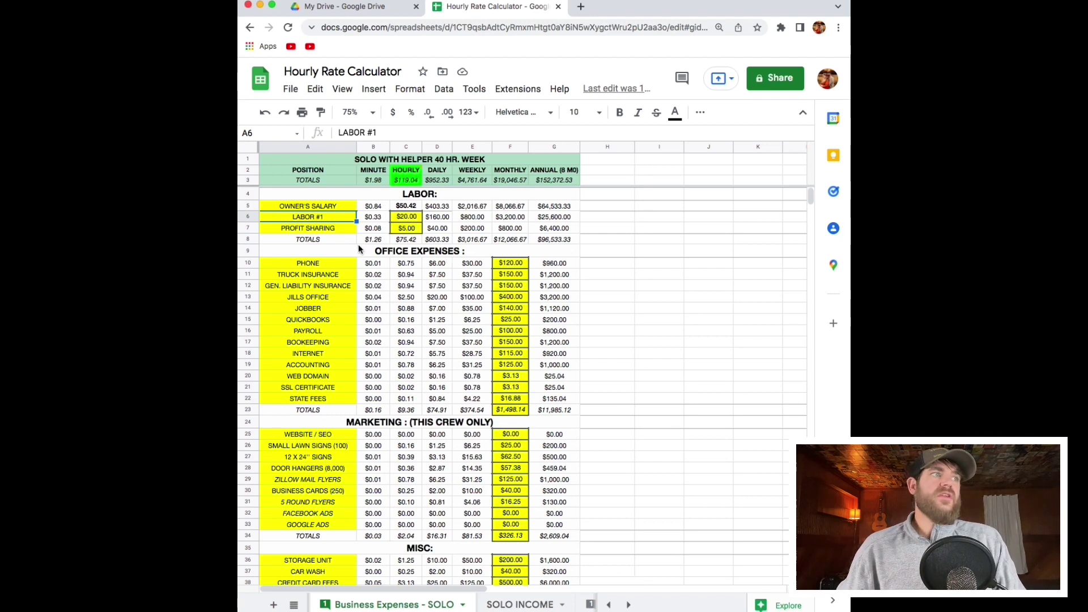
{"action": "left_click", "coordinate": [333, 227]}
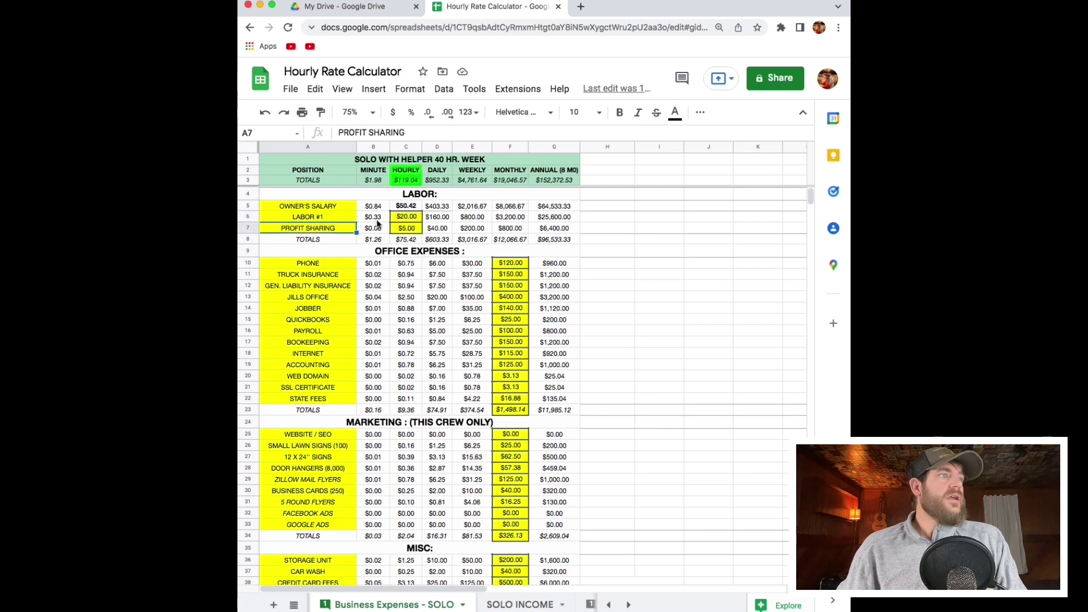
{"action": "left_click", "coordinate": [411, 229]}
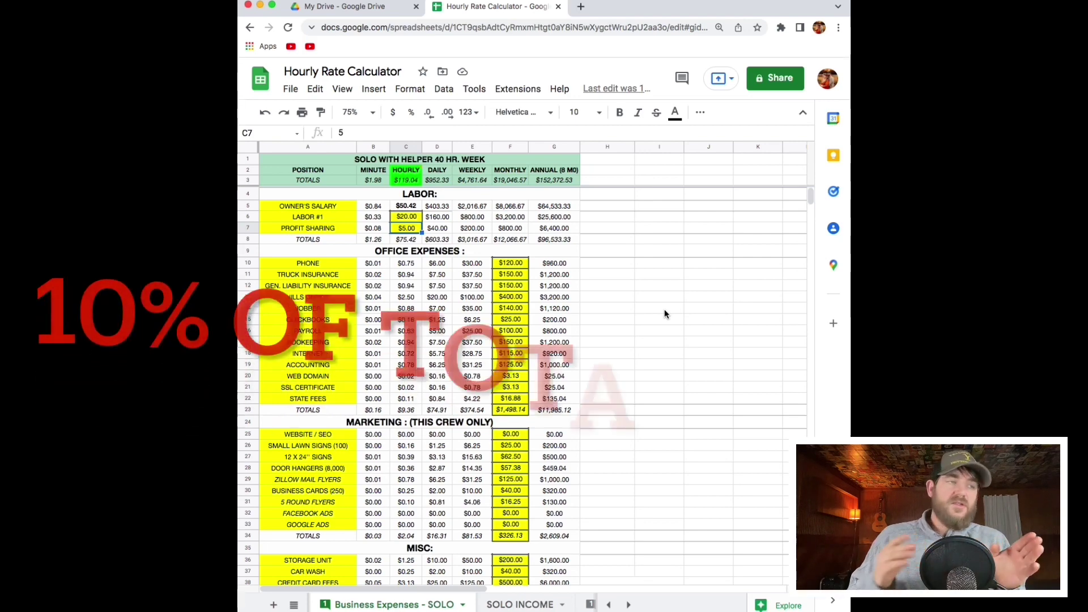
Review the Office Expenses entries for Phone, Jobber and Jills Office, undoing any accidental cell move
{"action": "left_click", "coordinate": [334, 261]}
{"action": "left_click", "coordinate": [536, 255]}
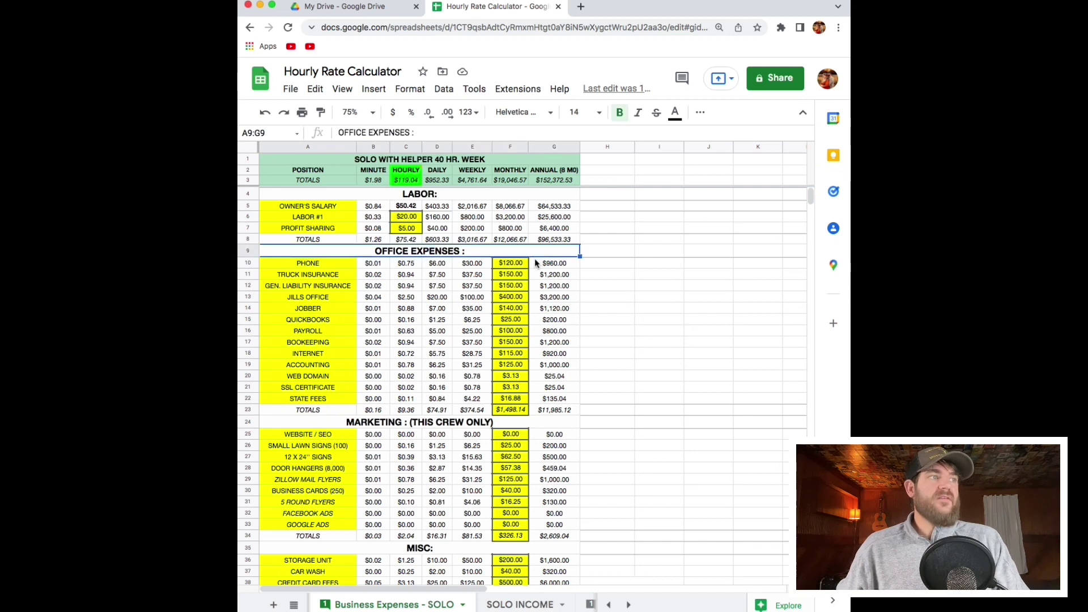
{"action": "scroll", "coordinate": [532, 273], "scroll_direction": "down", "scroll_amount": 1}
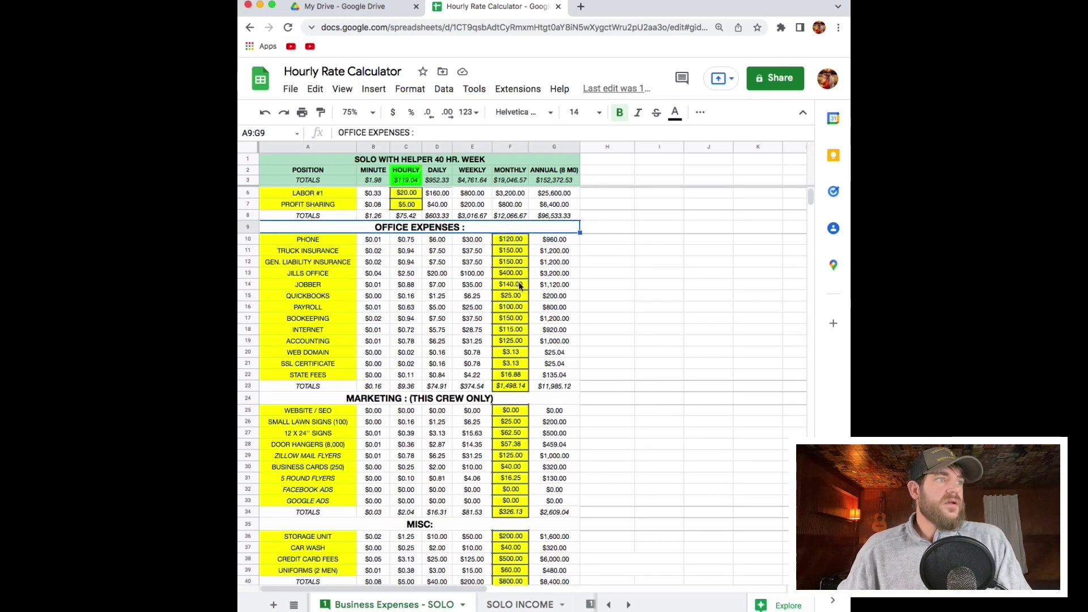
{"action": "left_click", "coordinate": [333, 245]}
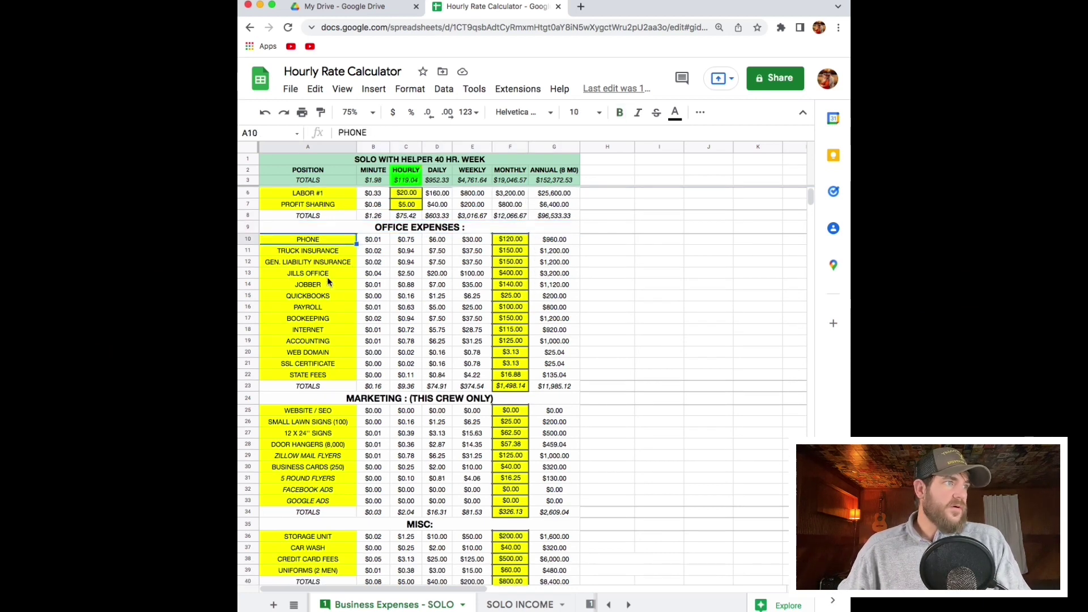
{"action": "left_click", "coordinate": [327, 283]}
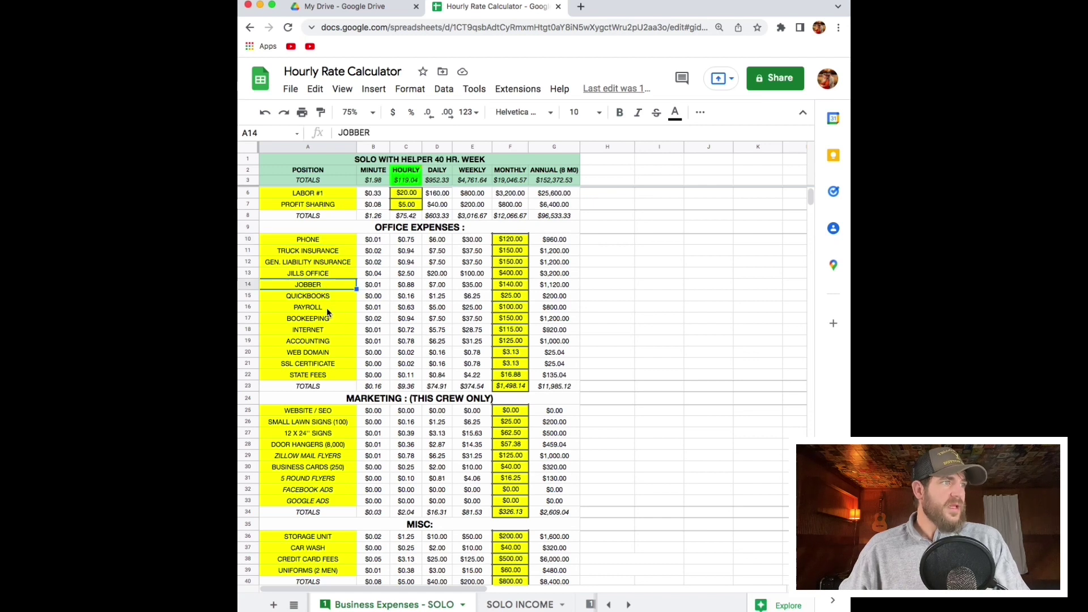
{"action": "left_click", "coordinate": [311, 274]}
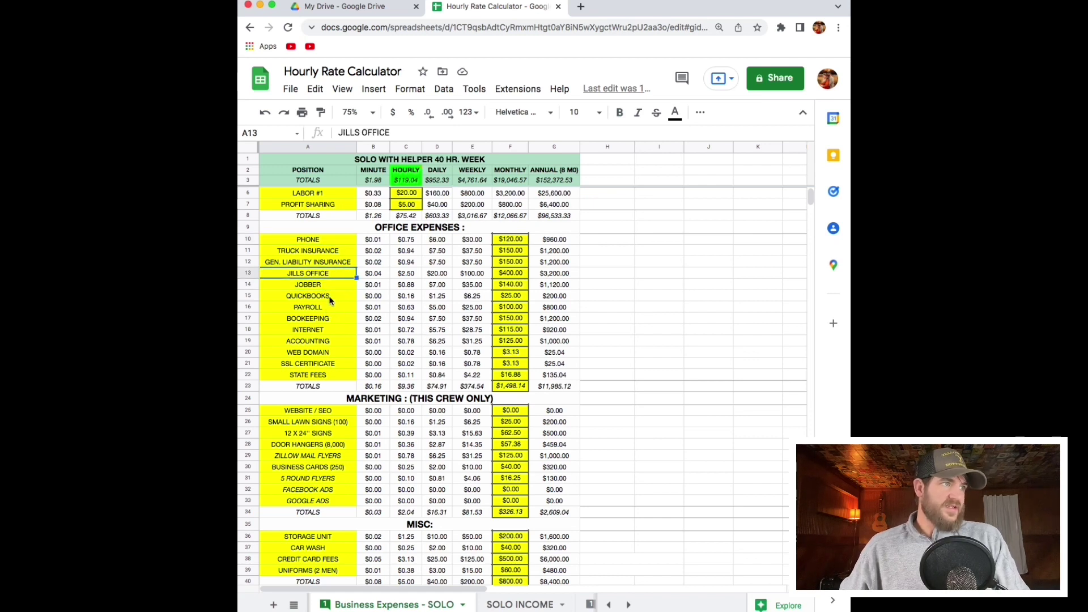
{"action": "left_click_drag", "start_coordinate": [317, 269], "coordinate": [317, 262]}
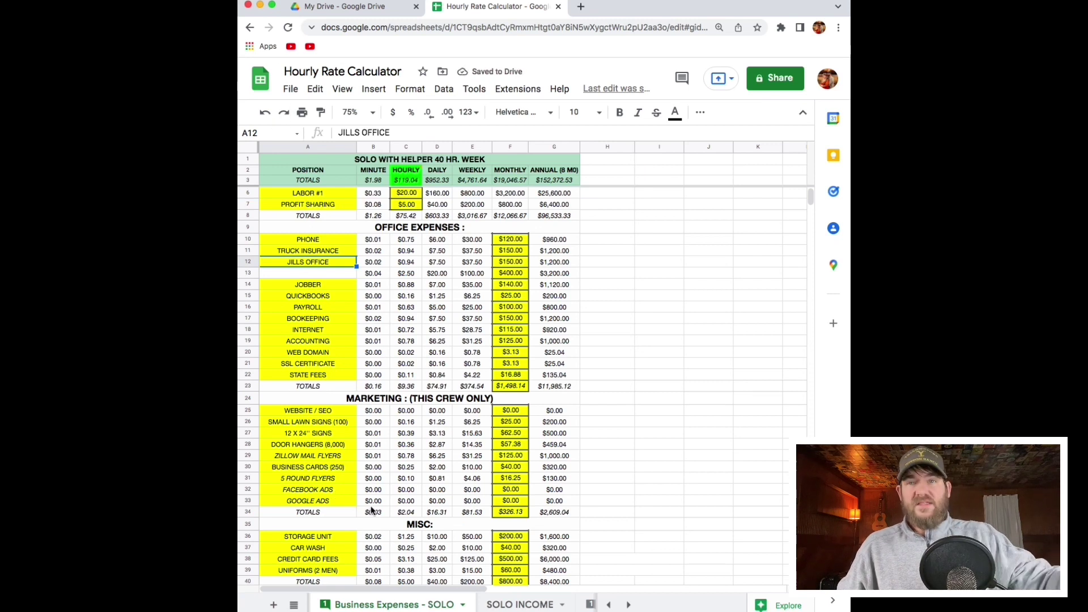
{"action": "left_click", "coordinate": [264, 114]}
Look over the monthly amounts from the Jobber row through the Marketing, Misc and Supplies sections
{"action": "left_click", "coordinate": [339, 283]}
{"action": "scroll", "coordinate": [391, 306], "scroll_direction": "down", "scroll_amount": 3}
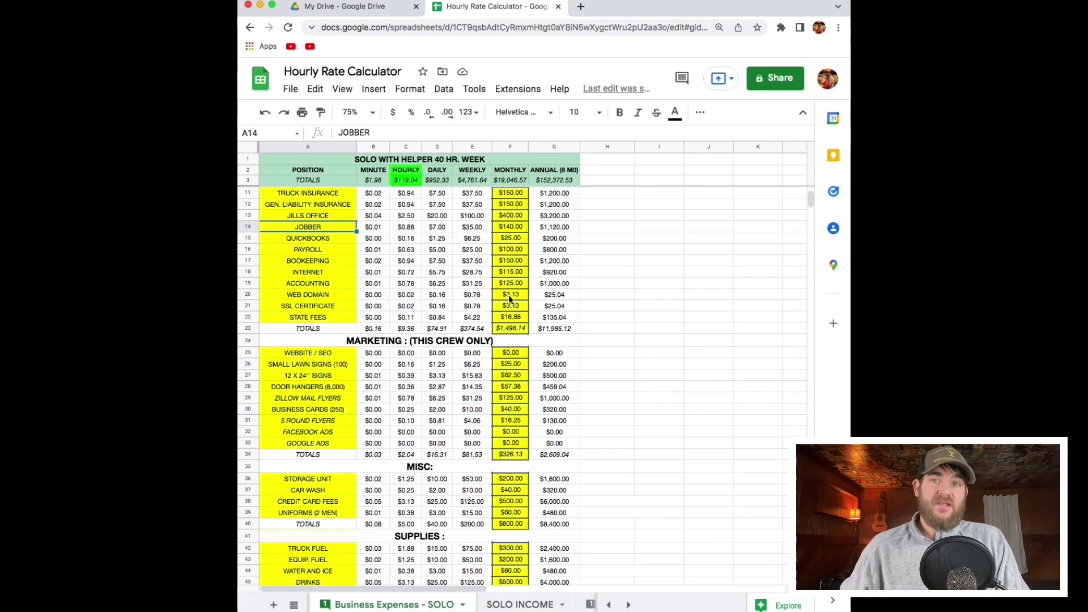
{"action": "scroll", "coordinate": [509, 298], "scroll_direction": "up", "scroll_amount": 5}
{"action": "scroll", "coordinate": [507, 288], "scroll_direction": "down", "scroll_amount": 2}
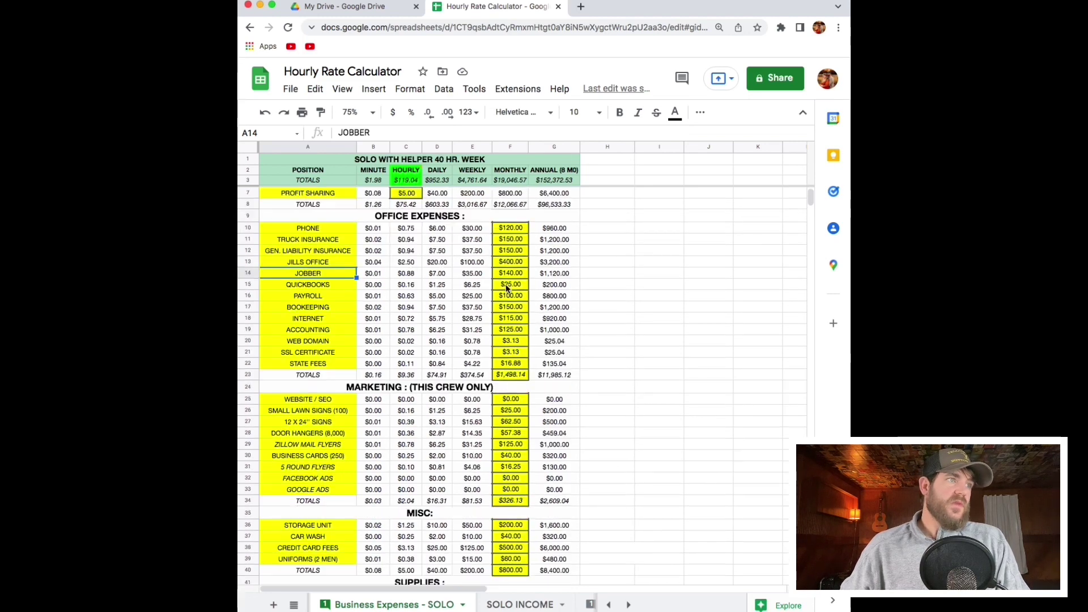
Review the Marketing section's monthly amounts from Website / SEO down to the totals, then check its hourly total
{"action": "scroll", "coordinate": [506, 288], "scroll_direction": "down", "scroll_amount": 5}
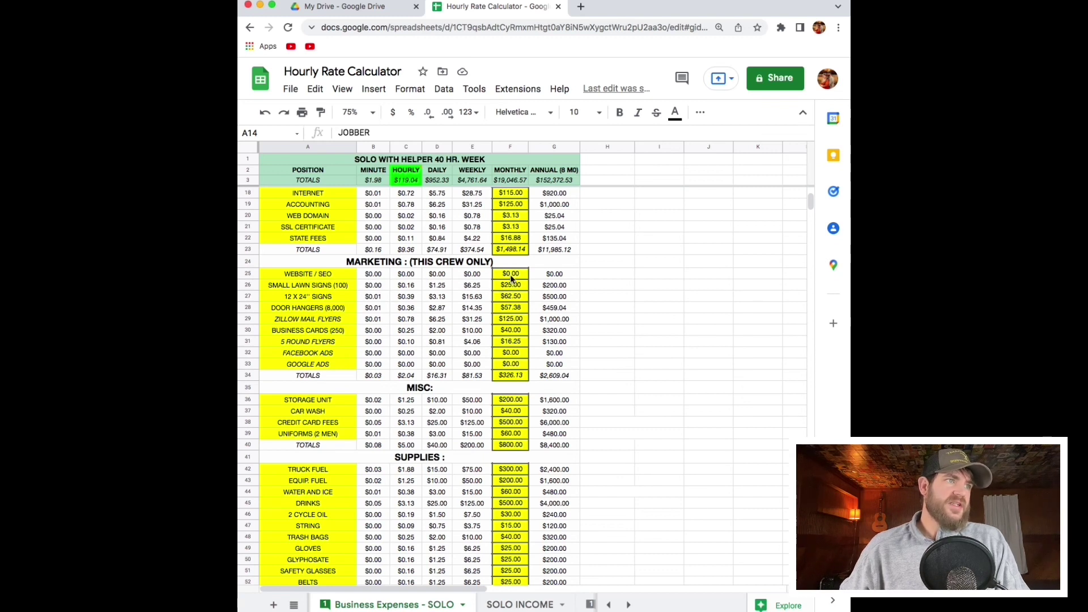
{"action": "left_click", "coordinate": [512, 278]}
{"action": "key", "text": "super+Down"}
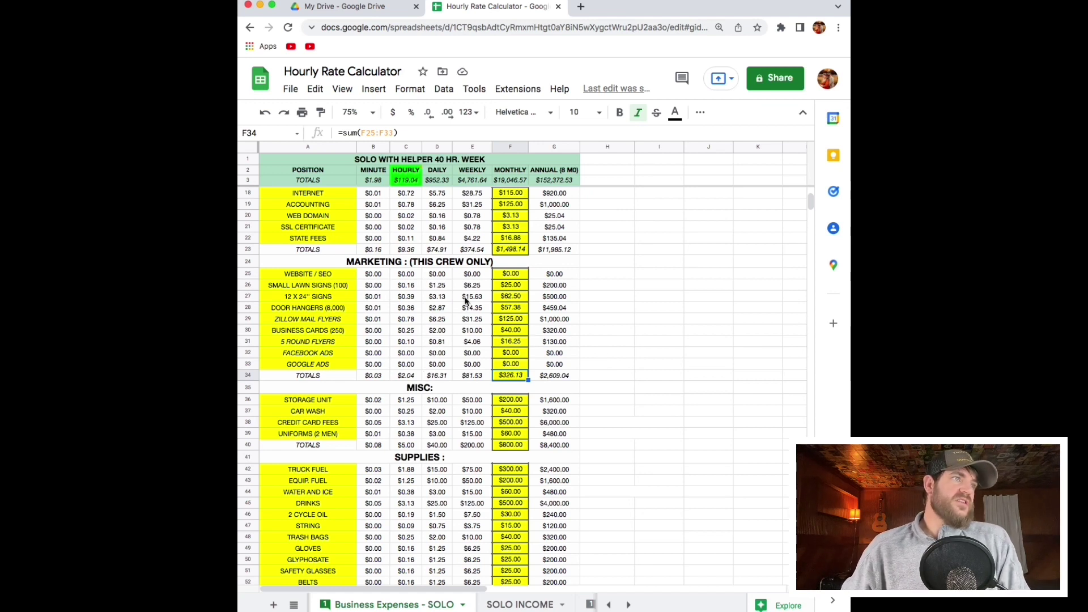
{"action": "left_click", "coordinate": [409, 377]}
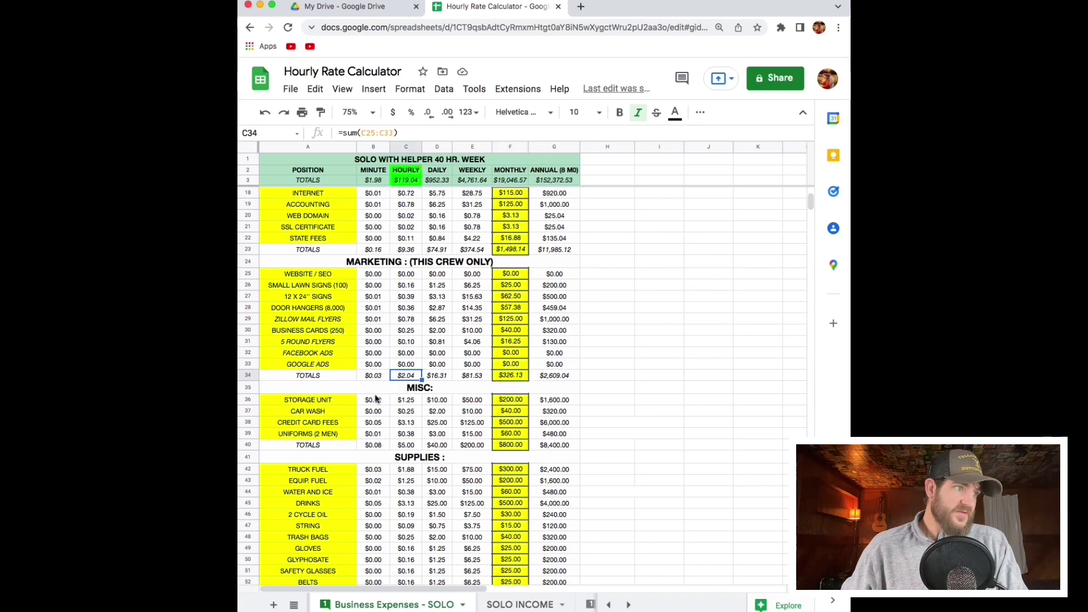
Review the Storage Unit and Car Wash rows in the Misc section, including their monthly amounts
{"action": "scroll", "coordinate": [405, 384], "scroll_direction": "down", "scroll_amount": 5}
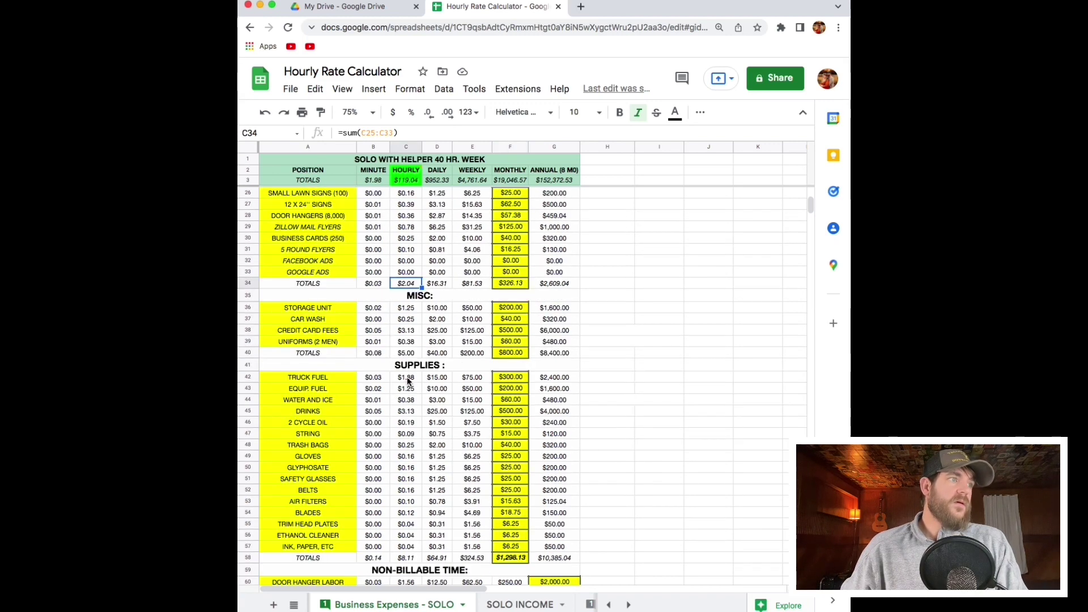
{"action": "scroll", "coordinate": [332, 285], "scroll_direction": "down", "scroll_amount": 1}
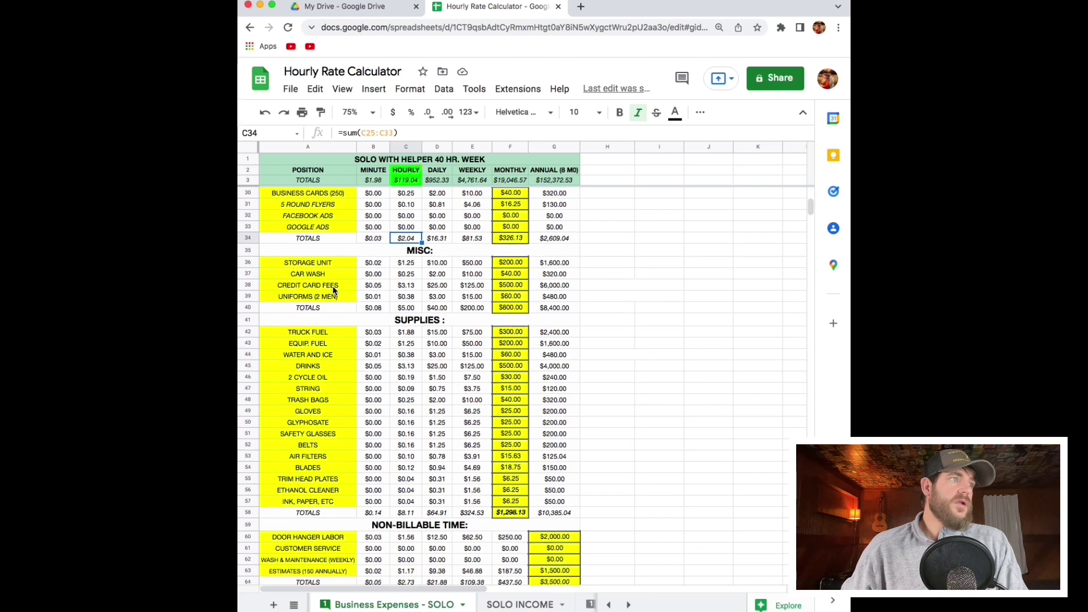
{"action": "left_click", "coordinate": [481, 249]}
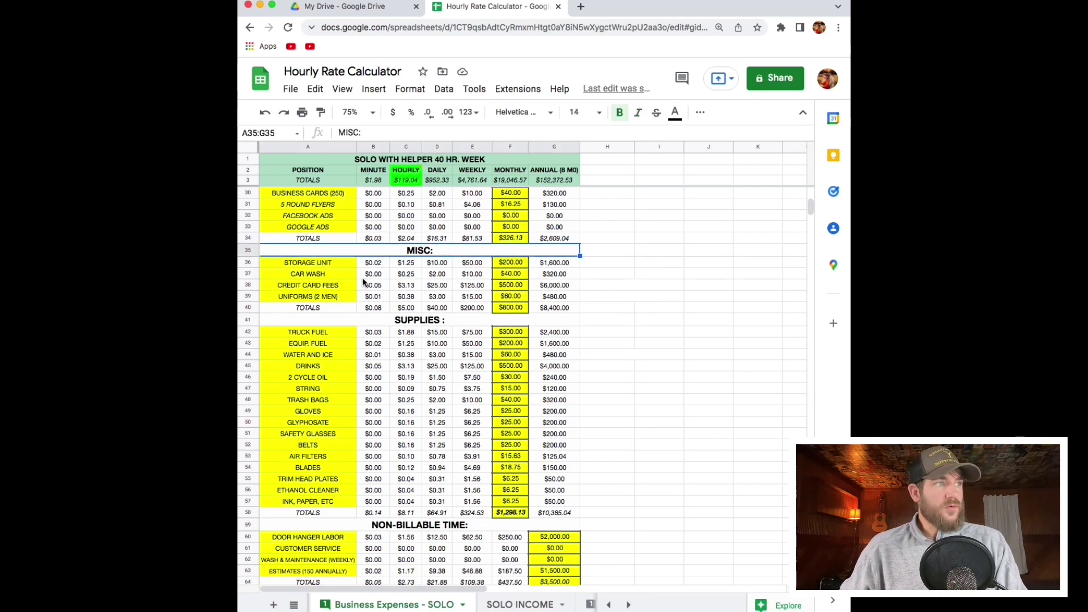
{"action": "left_click", "coordinate": [320, 264]}
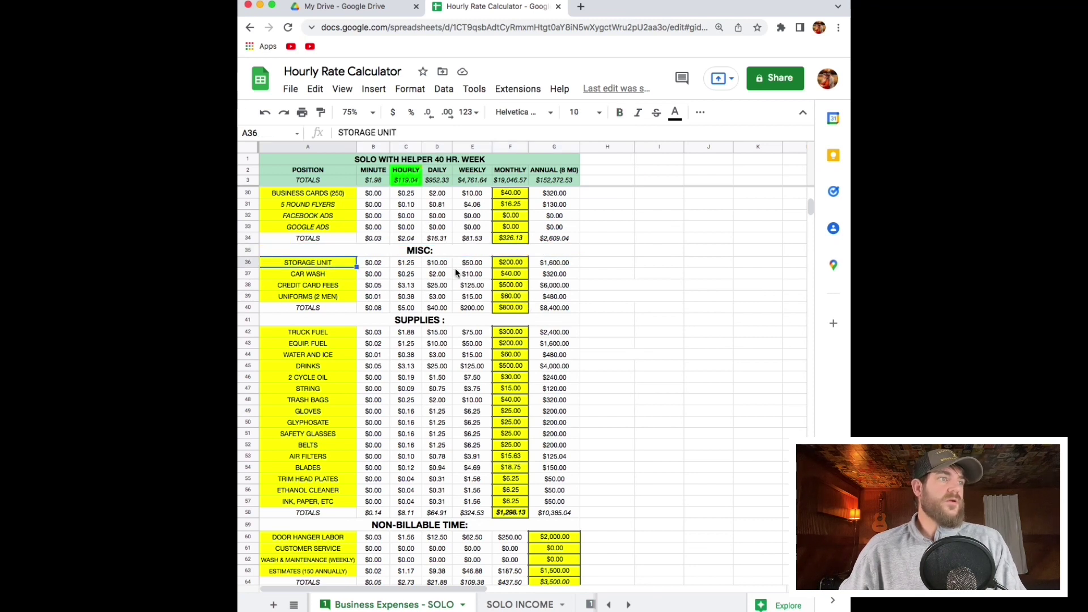
{"action": "left_click", "coordinate": [506, 264]}
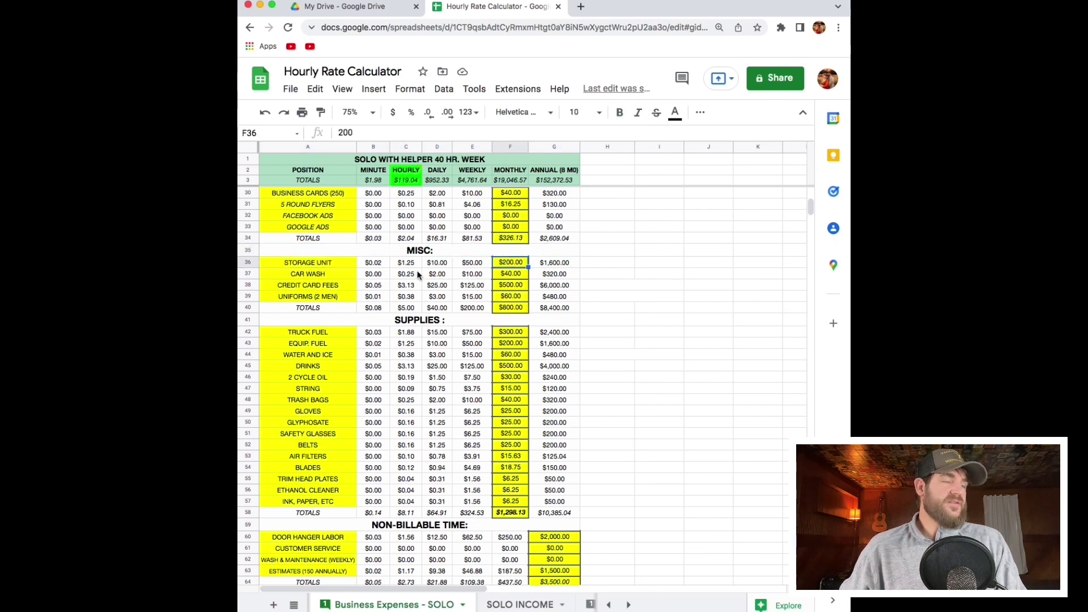
{"action": "left_click", "coordinate": [331, 274]}
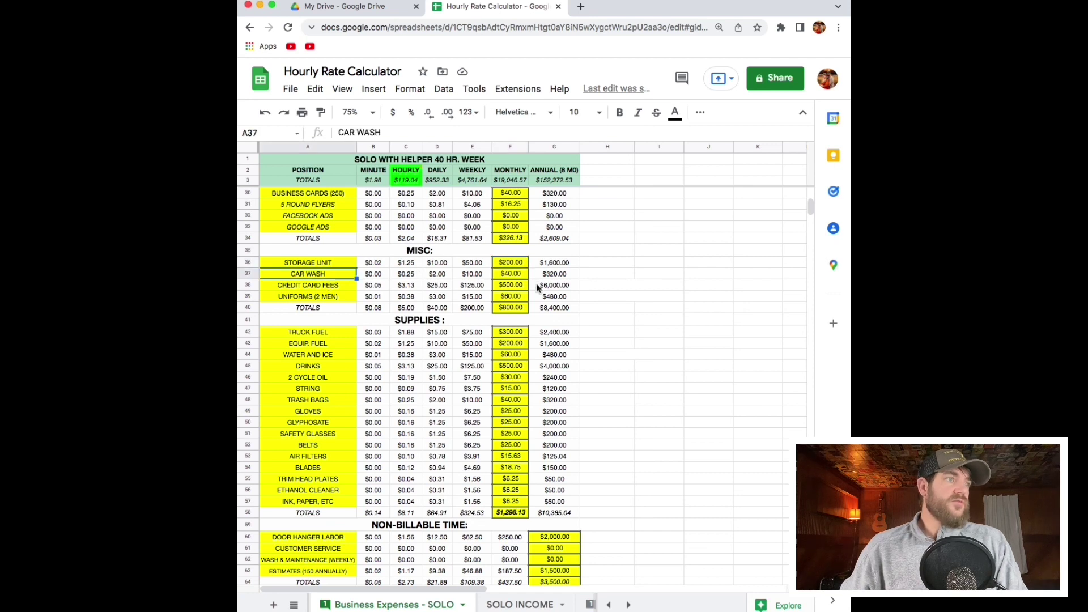
{"action": "left_click", "coordinate": [506, 277]}
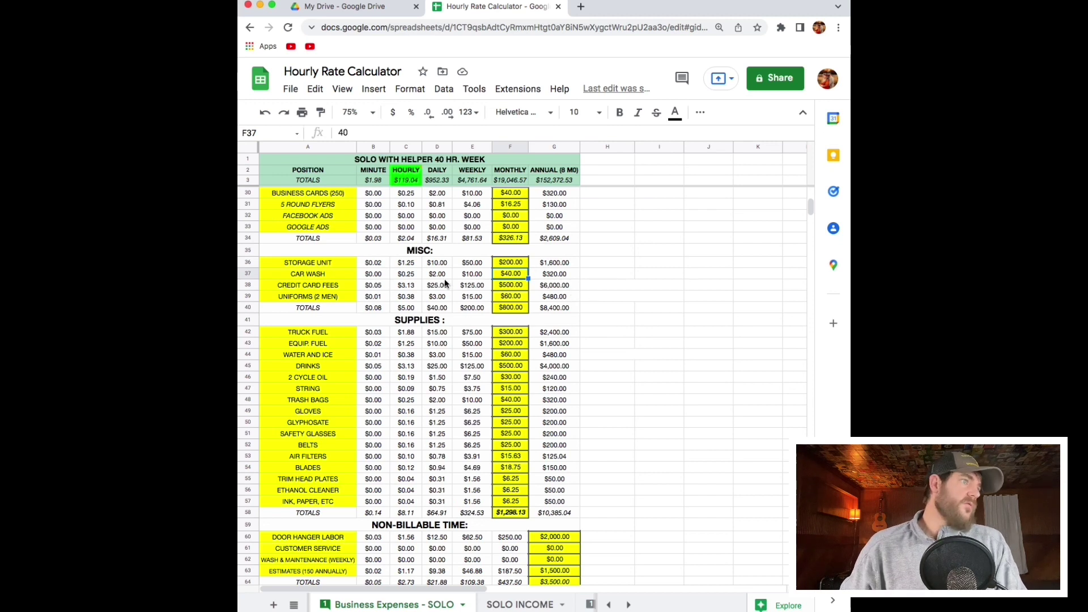
Review the Credit Card Fees and Uniforms rows in the Misc section, including their annual amounts
{"action": "left_click", "coordinate": [331, 286]}
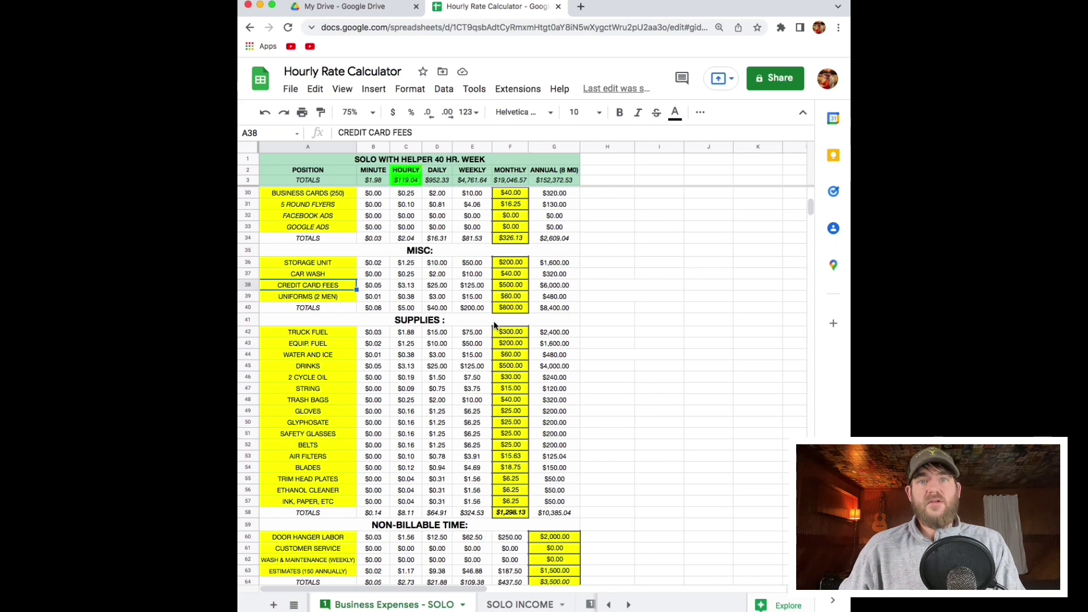
{"action": "left_click", "coordinate": [558, 291]}
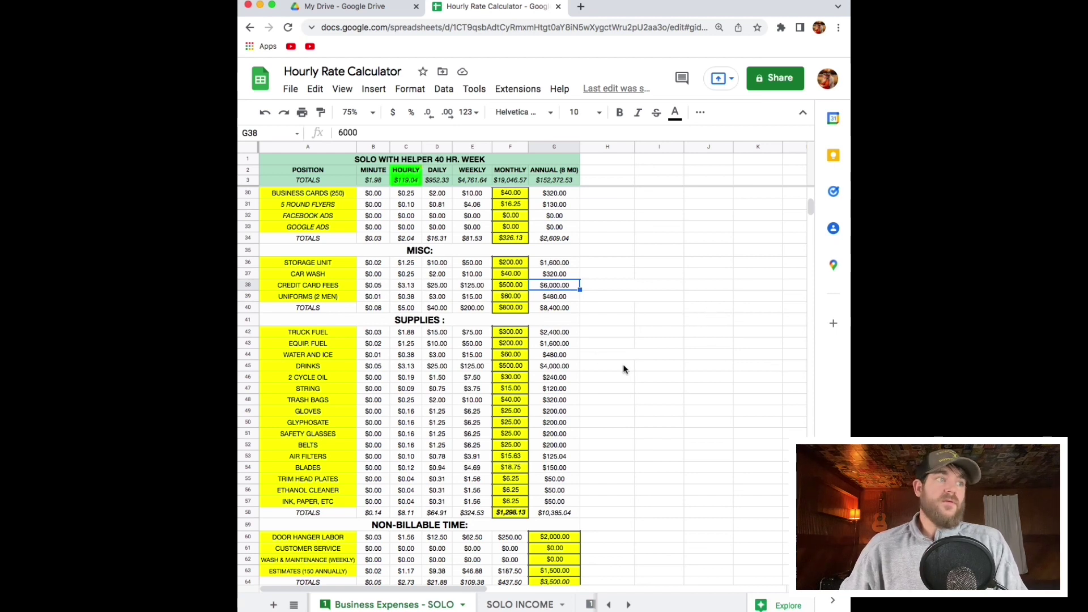
{"action": "left_click", "coordinate": [327, 295]}
{"action": "key", "text": "shift+Up"}
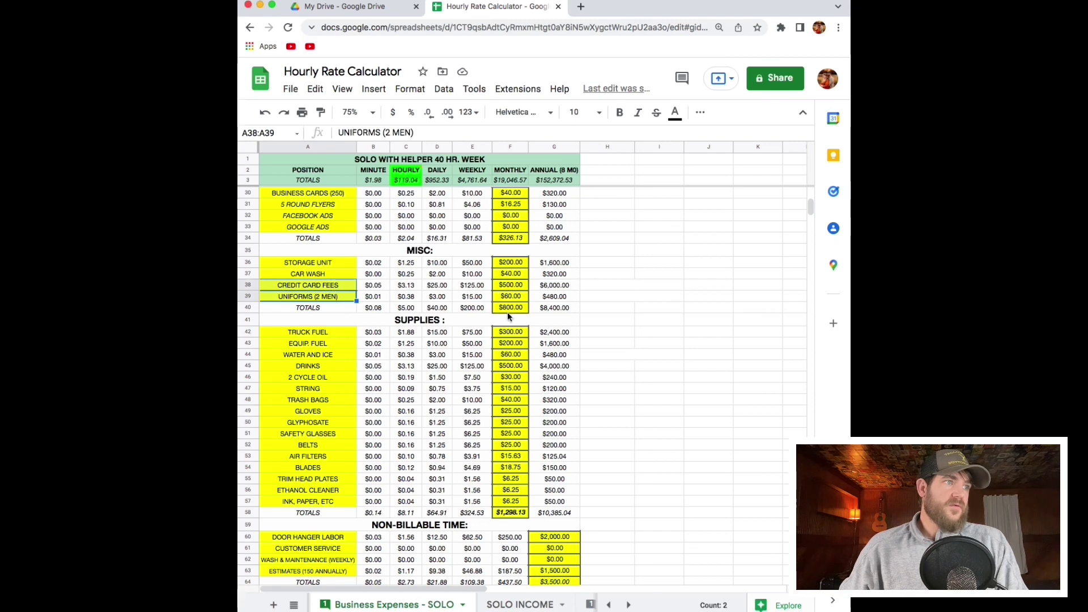
{"action": "left_click", "coordinate": [554, 296]}
{"action": "left_click", "coordinate": [615, 321]}
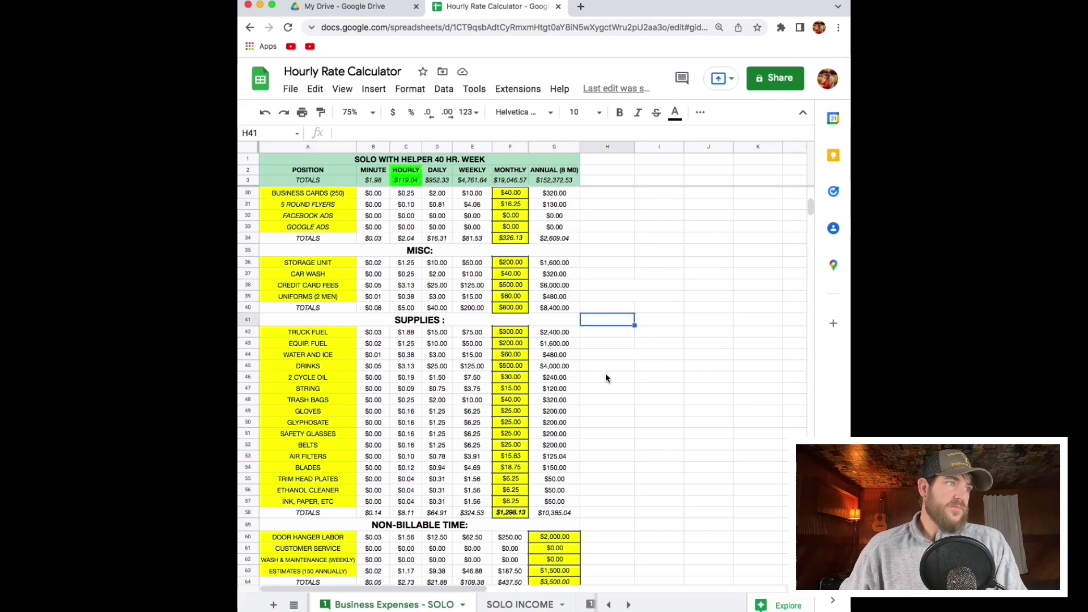
Look over the Supplies section's expense rows and check the section's hourly total
{"action": "scroll", "coordinate": [557, 362], "scroll_direction": "down", "scroll_amount": 2}
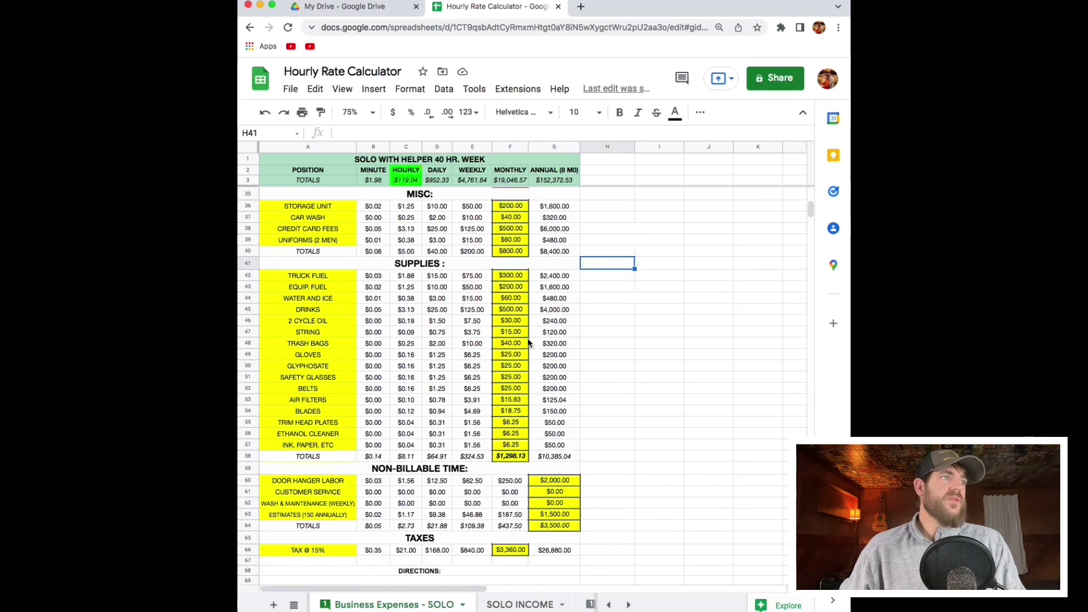
{"action": "scroll", "coordinate": [364, 311], "scroll_direction": "down", "scroll_amount": 1}
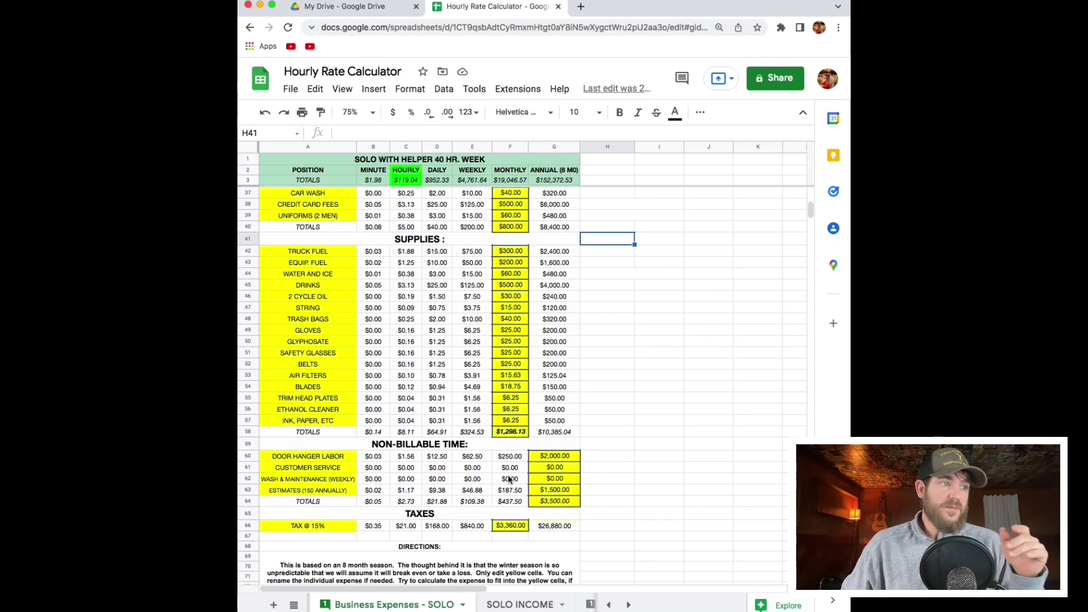
{"action": "left_click", "coordinate": [404, 433]}
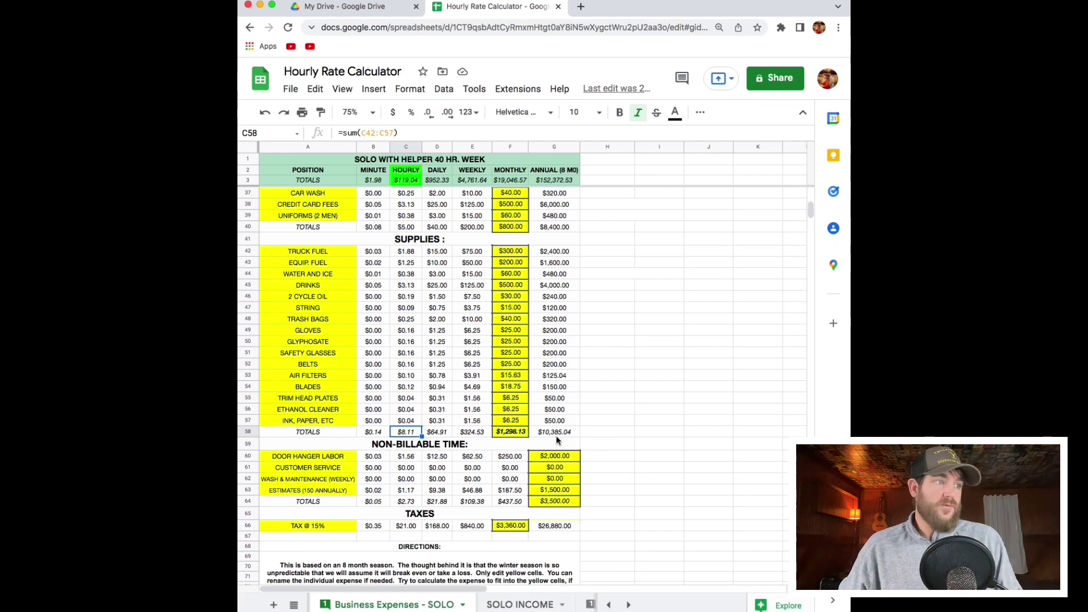
Review the Non-Billable Time rows for Door Hanger Labor, Customer Service, Wash & Maintenance and Estimates, including the annual estimates amount
{"action": "scroll", "coordinate": [550, 431], "scroll_direction": "down", "scroll_amount": 4}
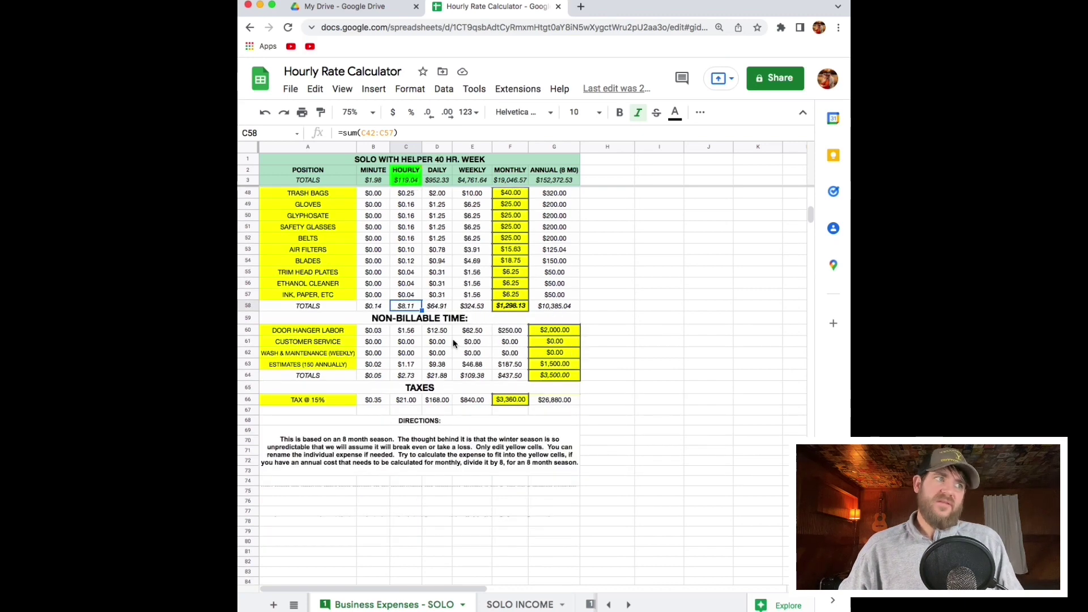
{"action": "left_click", "coordinate": [455, 319]}
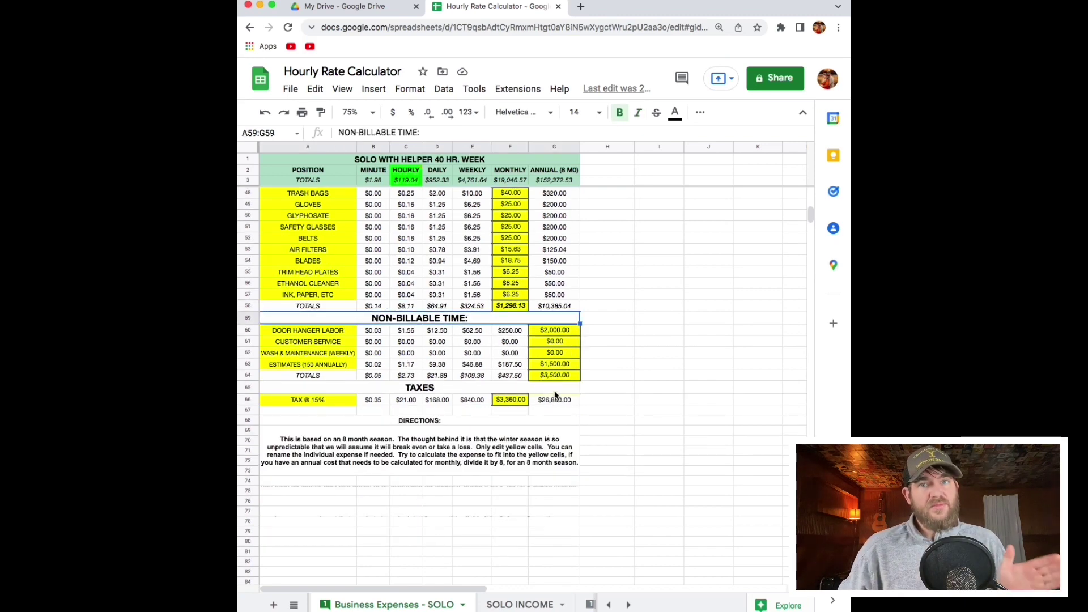
{"action": "left_click", "coordinate": [329, 333]}
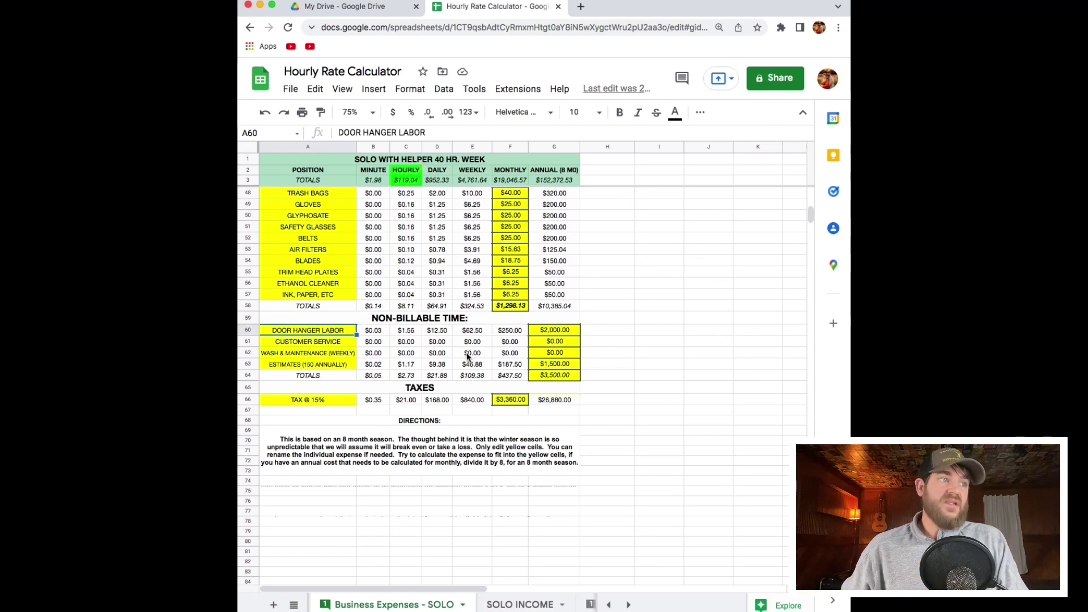
{"action": "left_click", "coordinate": [316, 344]}
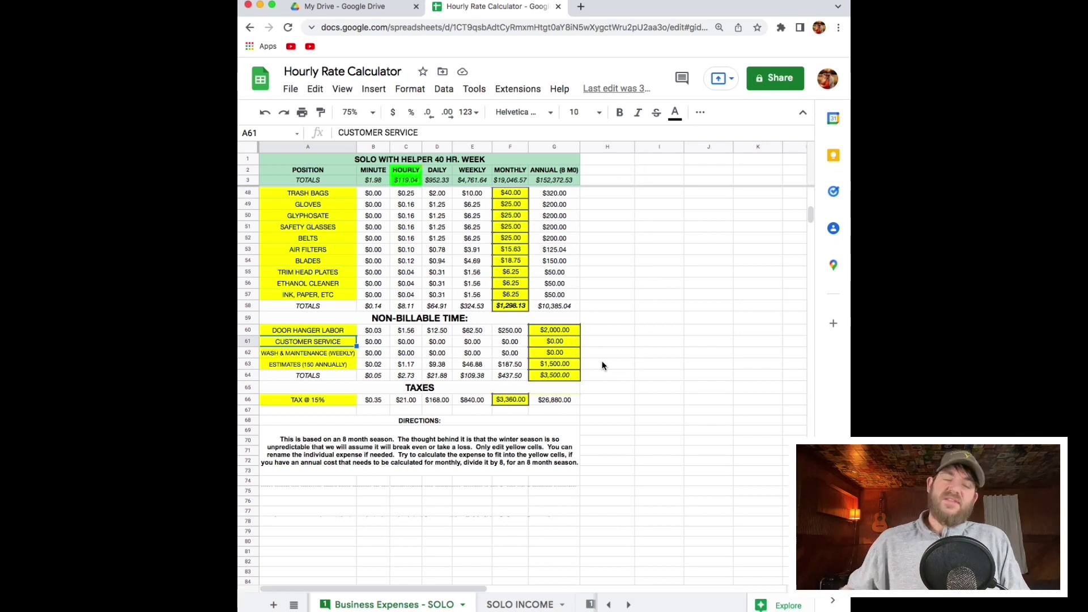
{"action": "left_click", "coordinate": [316, 353]}
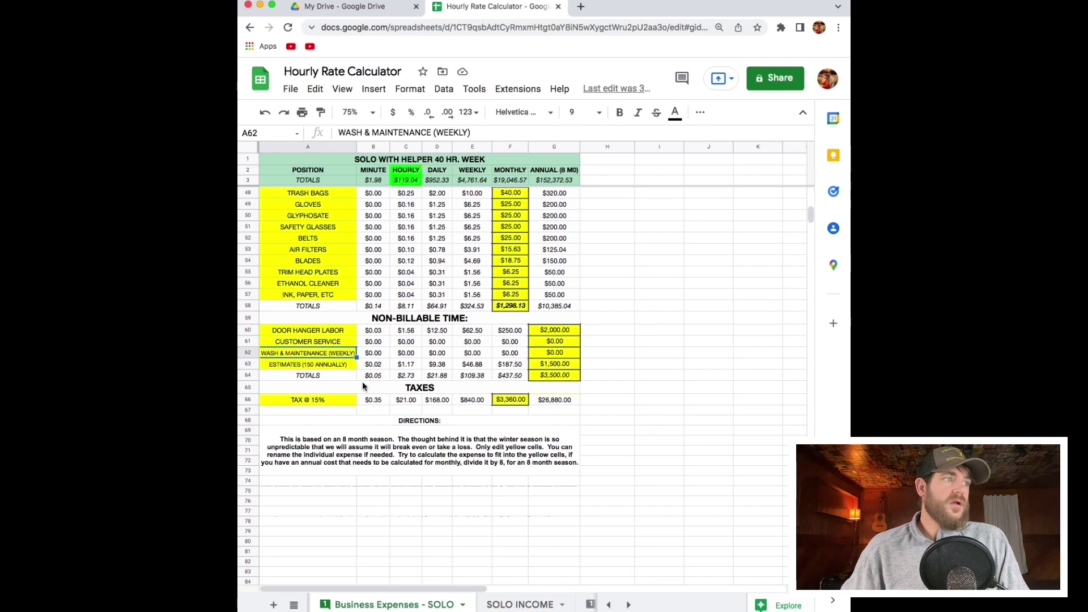
{"action": "left_click", "coordinate": [351, 362]}
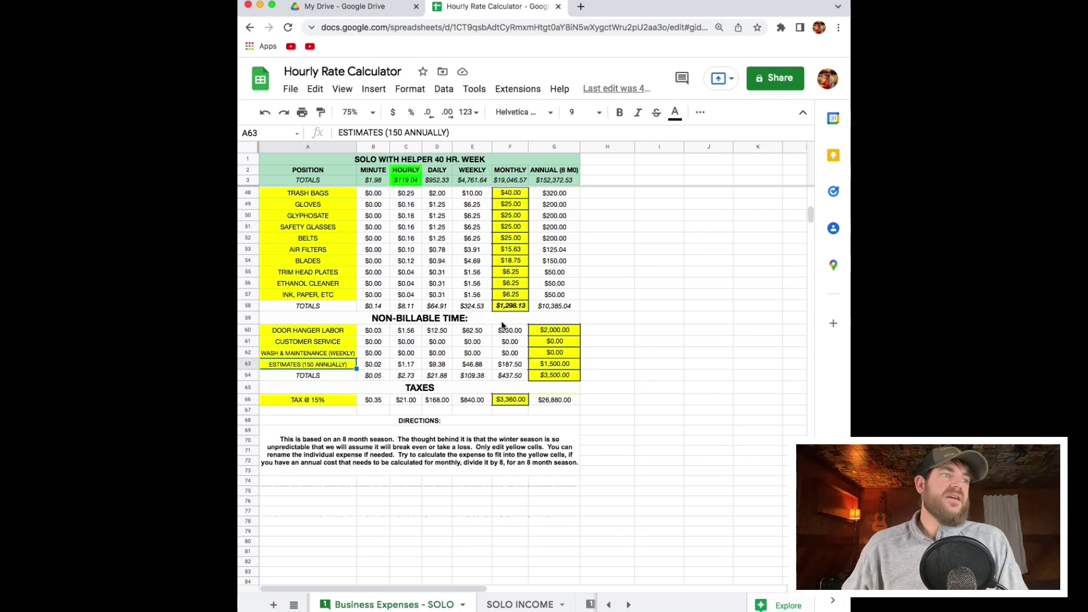
{"action": "left_click", "coordinate": [560, 364]}
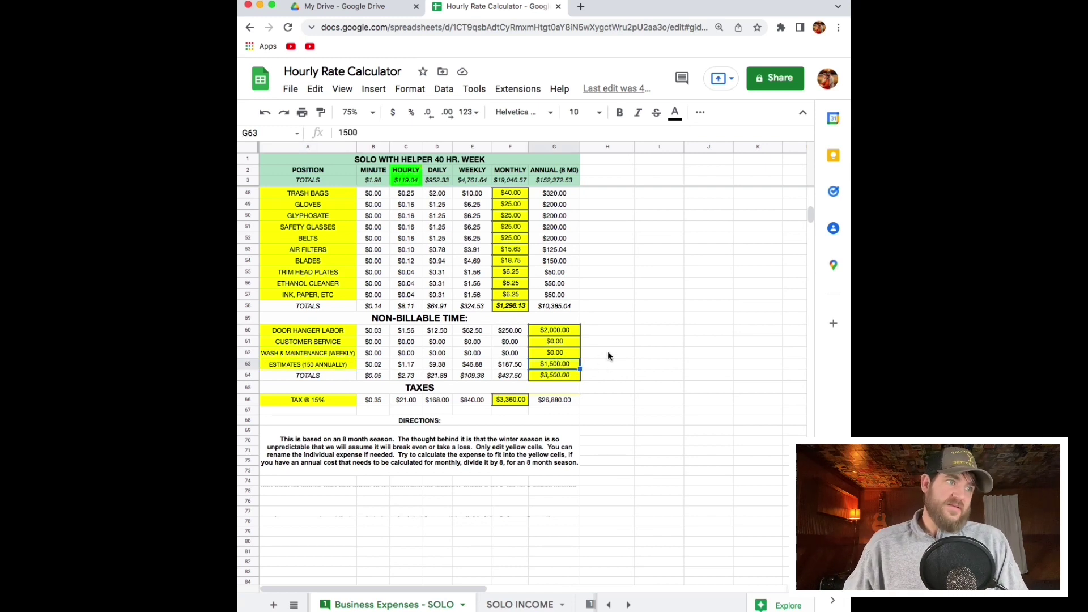
Review the Taxes section's Tax @ 15% row and its monthly amount
{"action": "left_click", "coordinate": [418, 389]}
{"action": "left_click", "coordinate": [337, 399]}
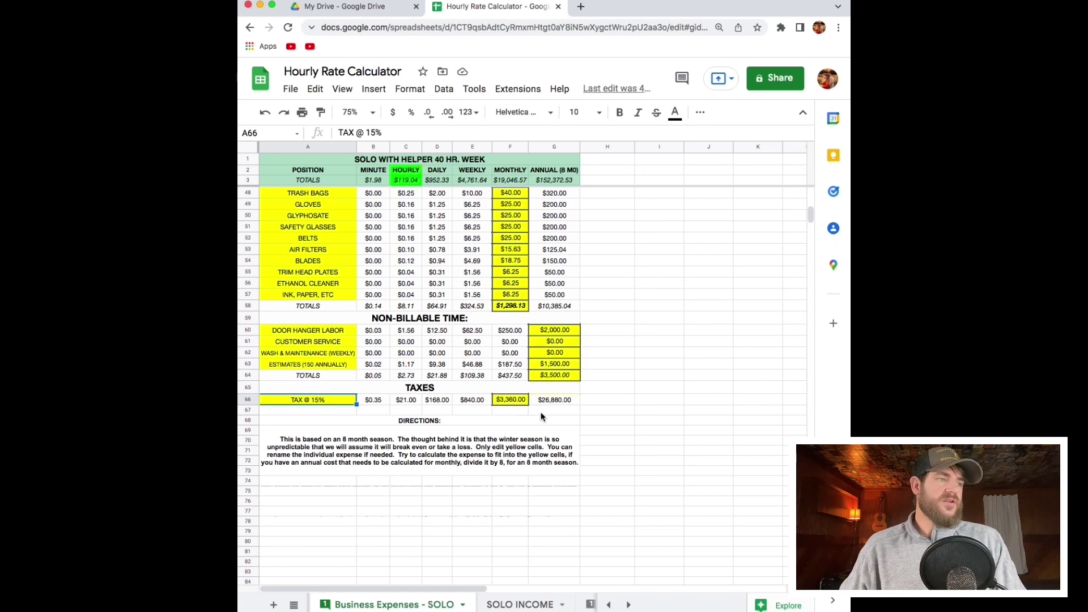
{"action": "left_click", "coordinate": [509, 402]}
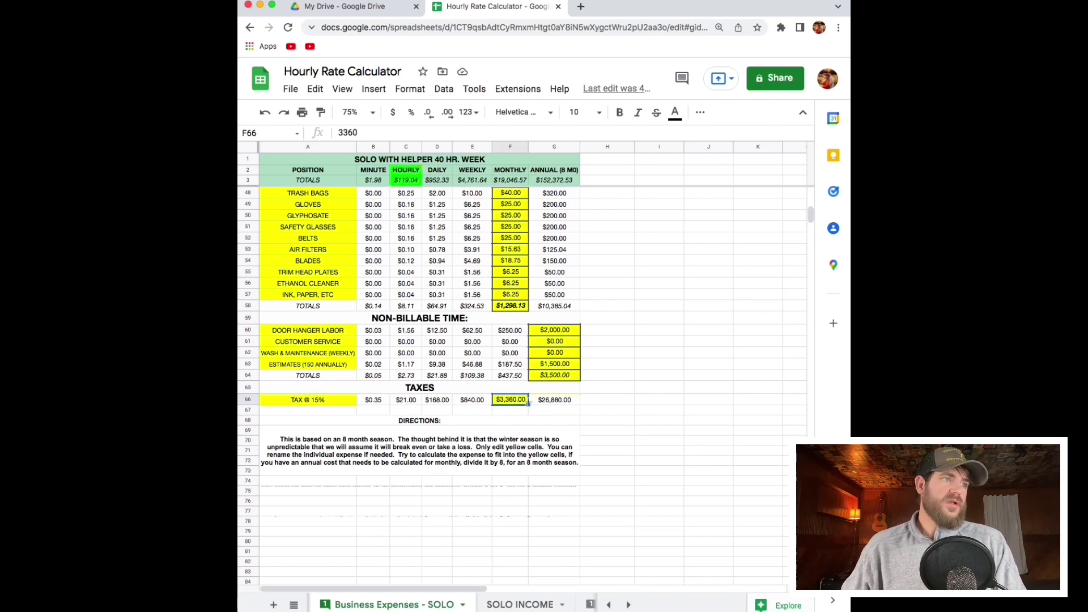
Open the SOLO INCOME sheet and inspect the Expenses Per Crew Hour and Expenses Per Man Hour cells
{"action": "scroll", "coordinate": [531, 392], "scroll_direction": "up", "scroll_amount": 10}
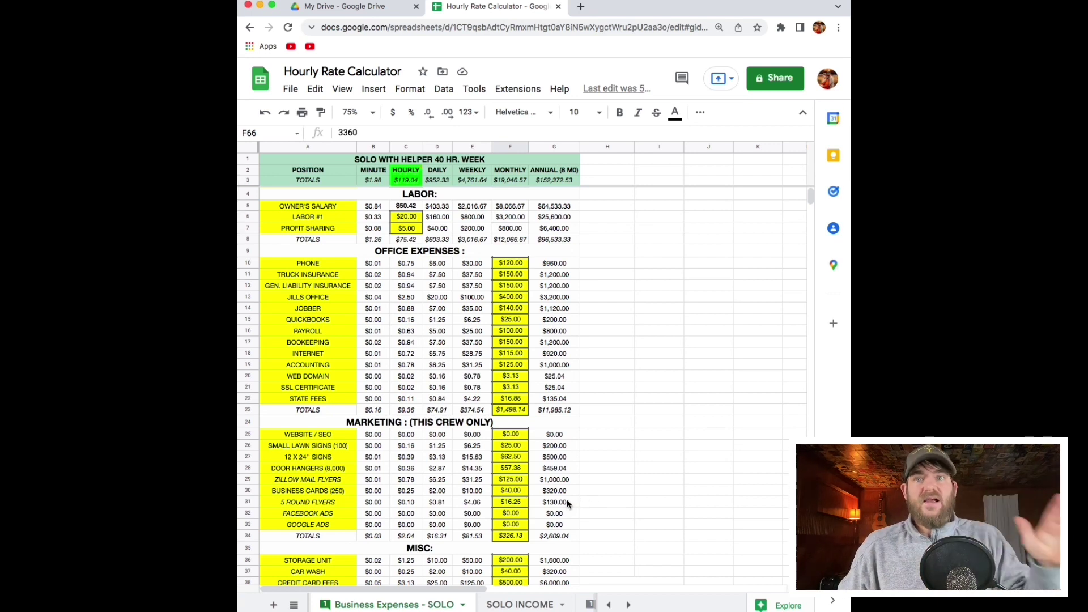
{"action": "left_click", "coordinate": [538, 605]}
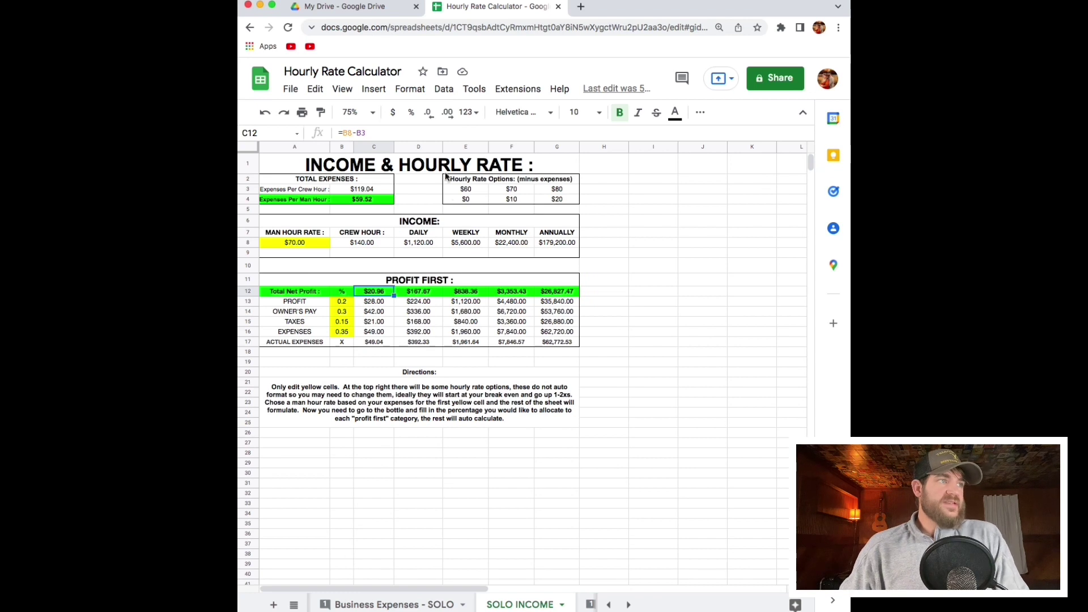
{"action": "left_click", "coordinate": [342, 192]}
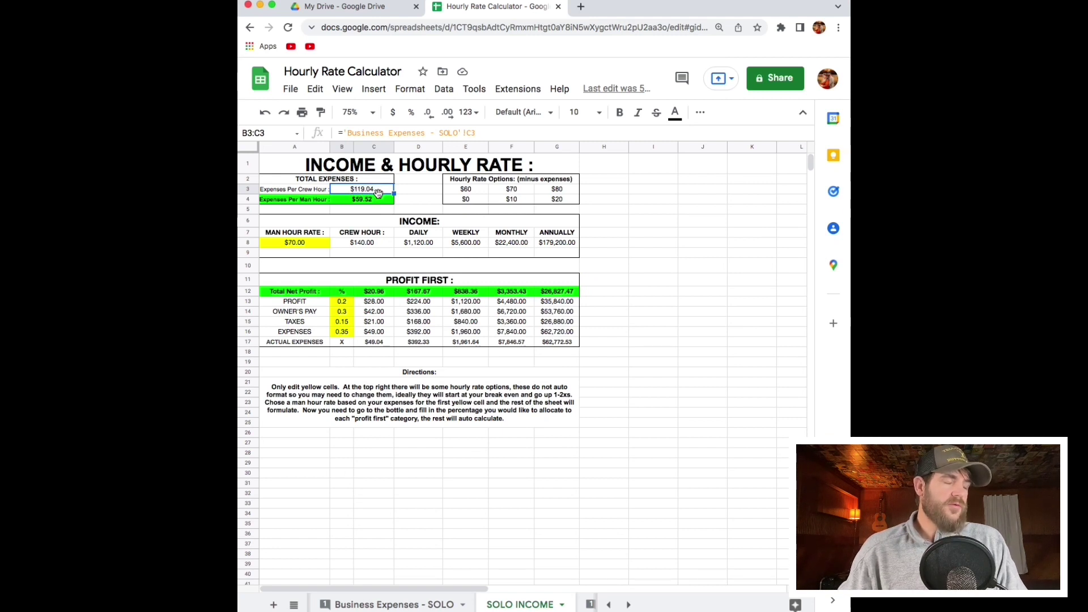
{"action": "left_click", "coordinate": [372, 200]}
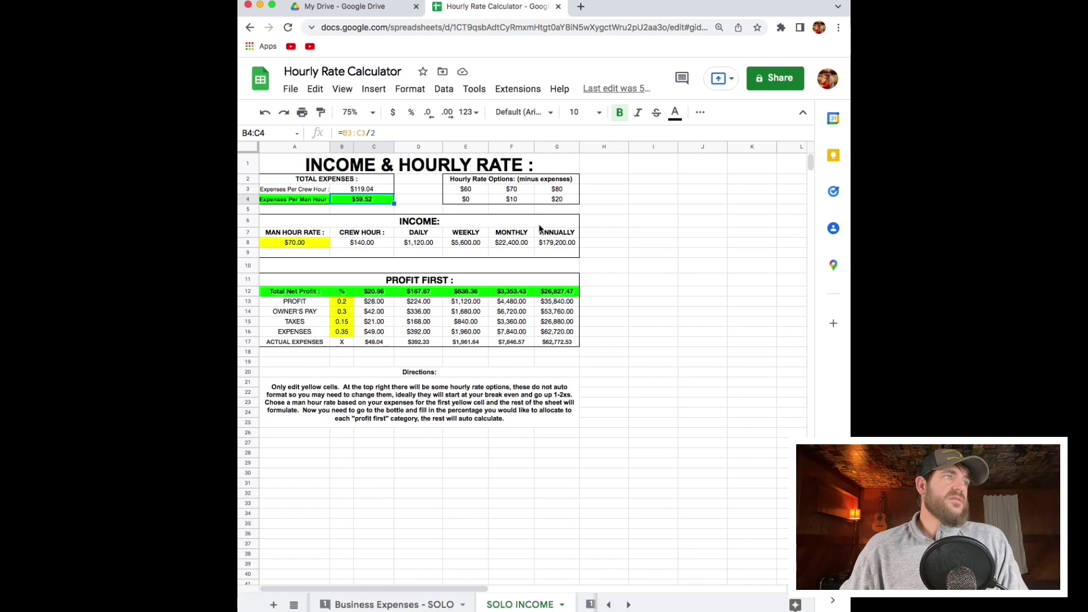
Examine the Hourly Rate Options block, comparing the $60 and $70 rates with their amounts after expenses
{"action": "left_click_drag", "start_coordinate": [479, 180], "coordinate": [474, 196]}
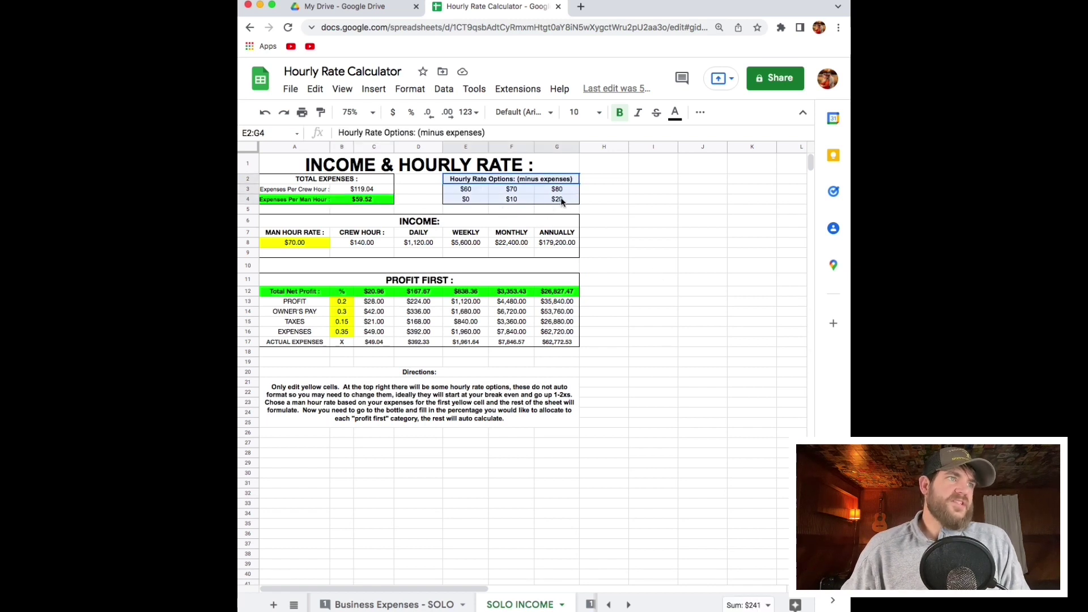
{"action": "left_click", "coordinate": [652, 233]}
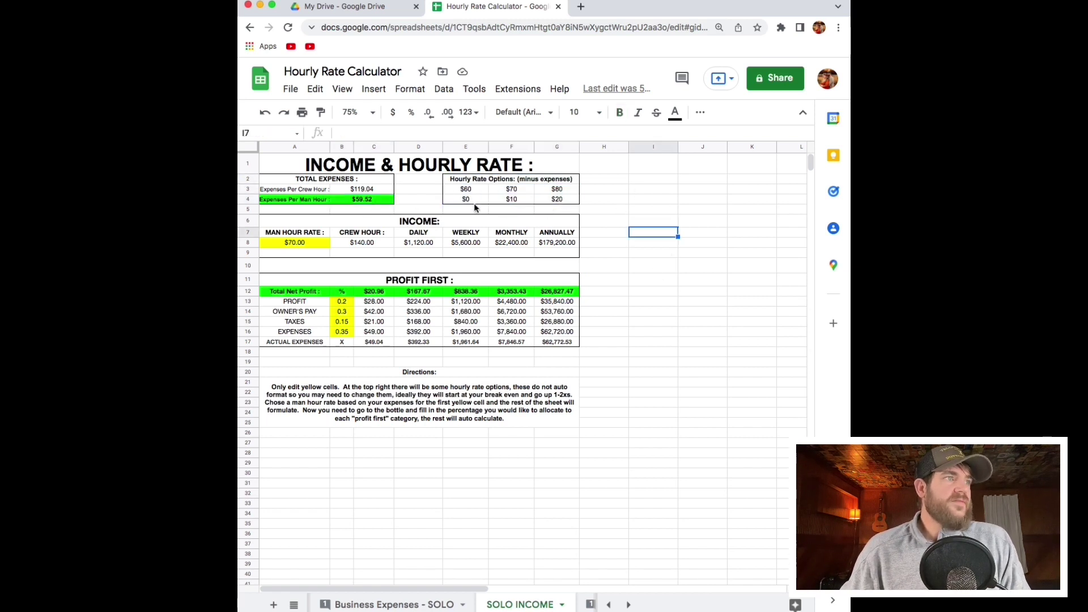
{"action": "left_click_drag", "start_coordinate": [471, 193], "coordinate": [469, 201]}
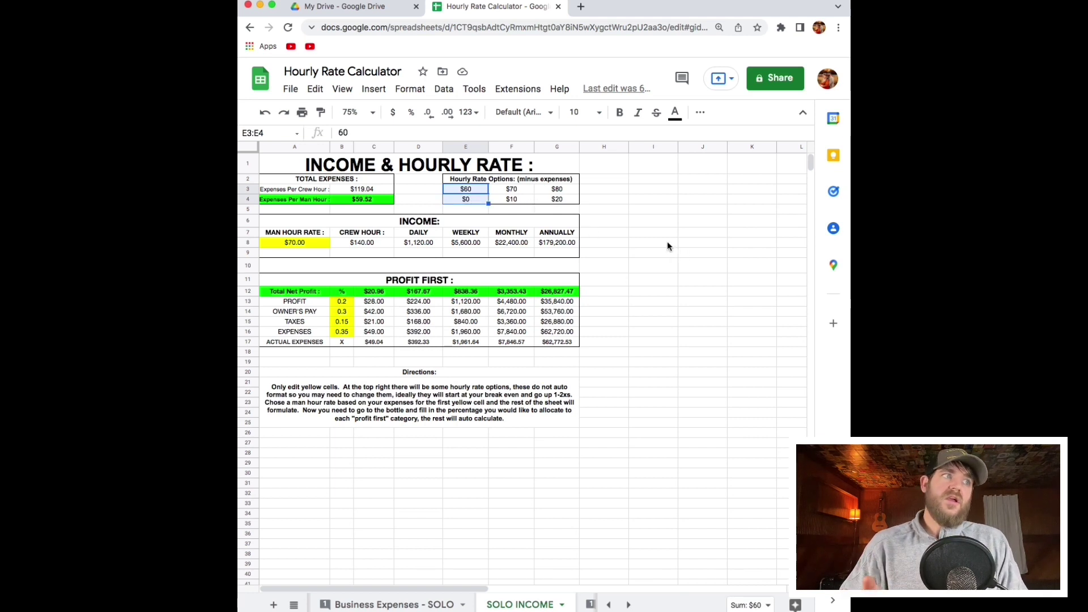
{"action": "left_click", "coordinate": [520, 200]}
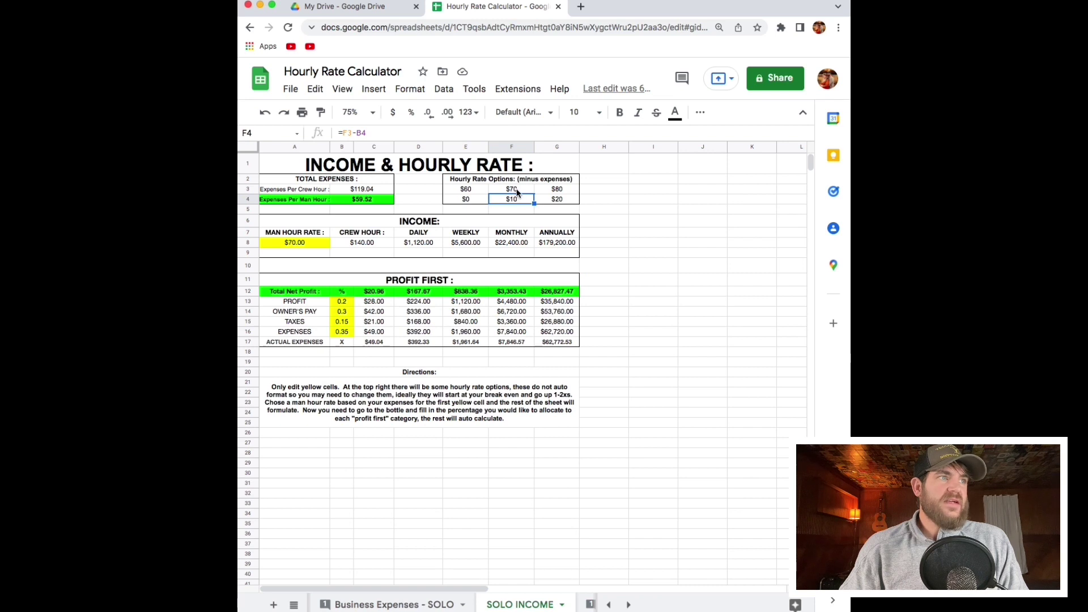
{"action": "left_click", "coordinate": [518, 191]}
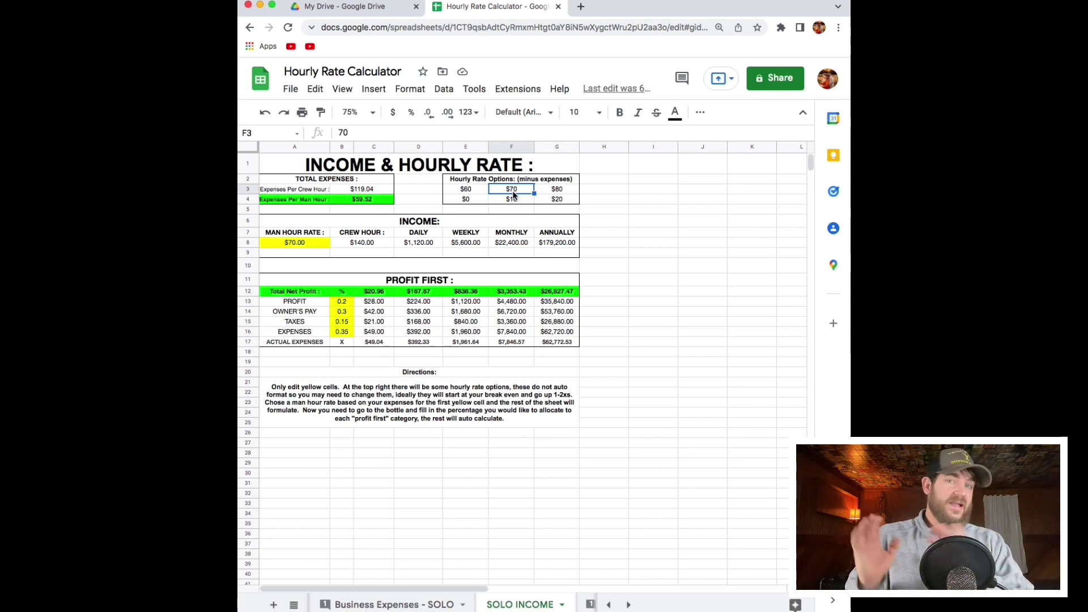
Check the $80 hourly rate option and review the INCOME block from the man hour rate through the annual column
{"action": "key", "text": "Right"}
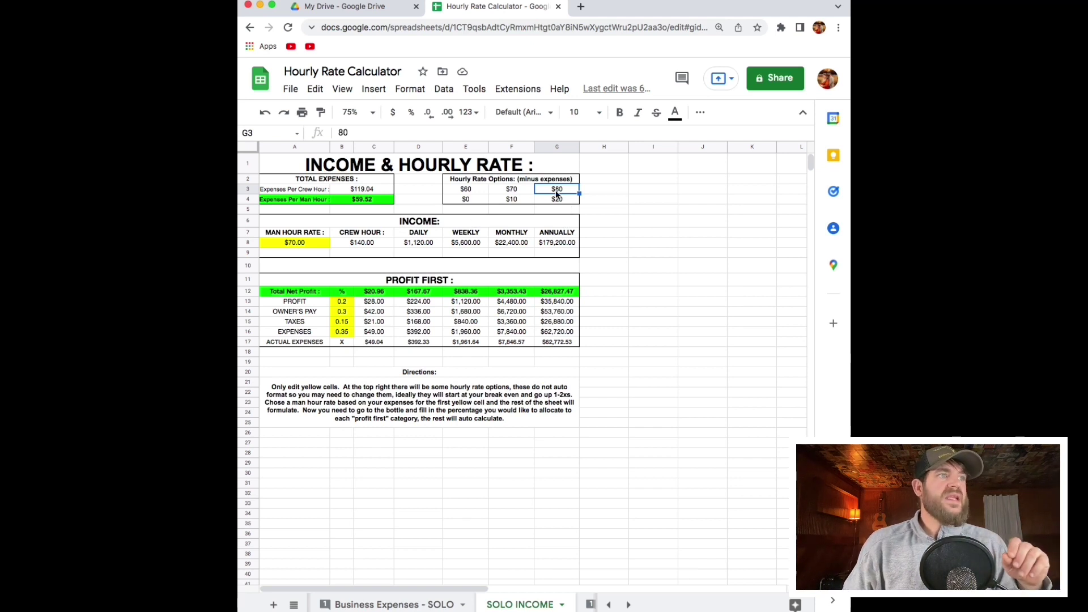
{"action": "left_click", "coordinate": [297, 244]}
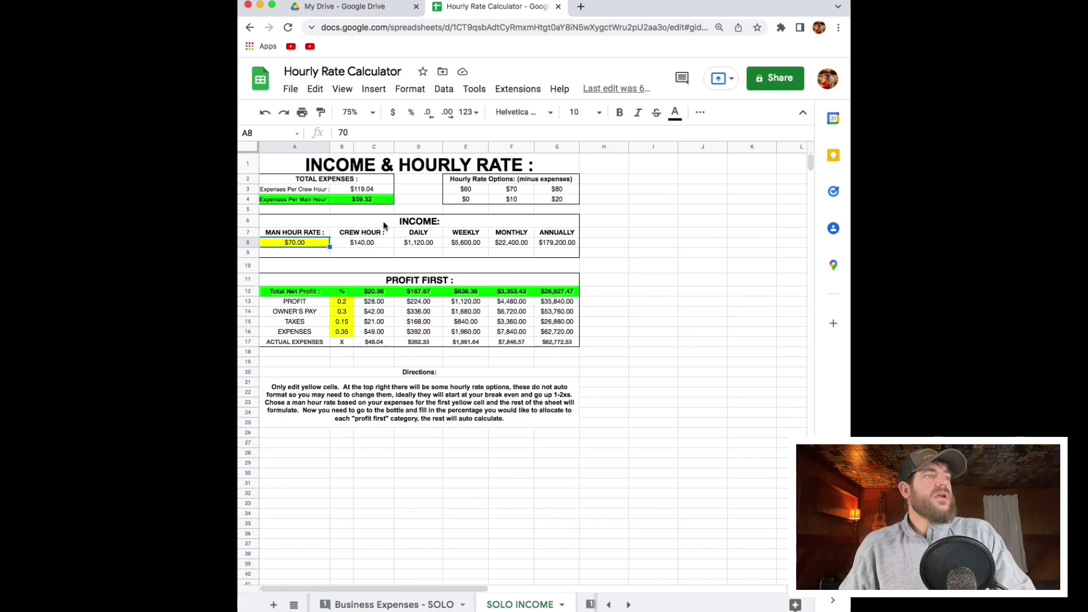
{"action": "left_click_drag", "start_coordinate": [383, 222], "coordinate": [395, 256]}
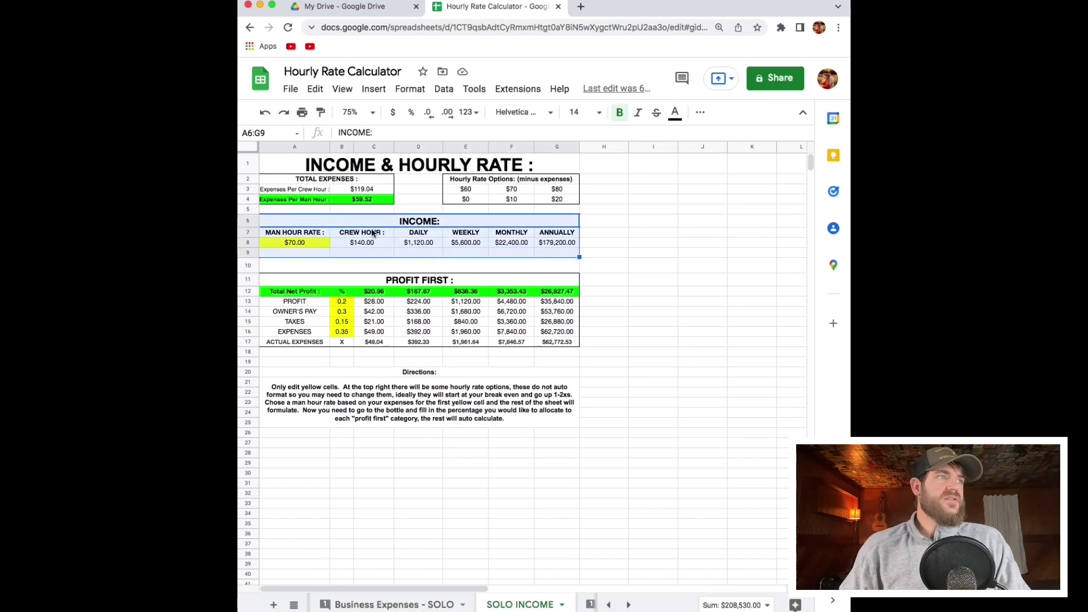
{"action": "left_click", "coordinate": [691, 251]}
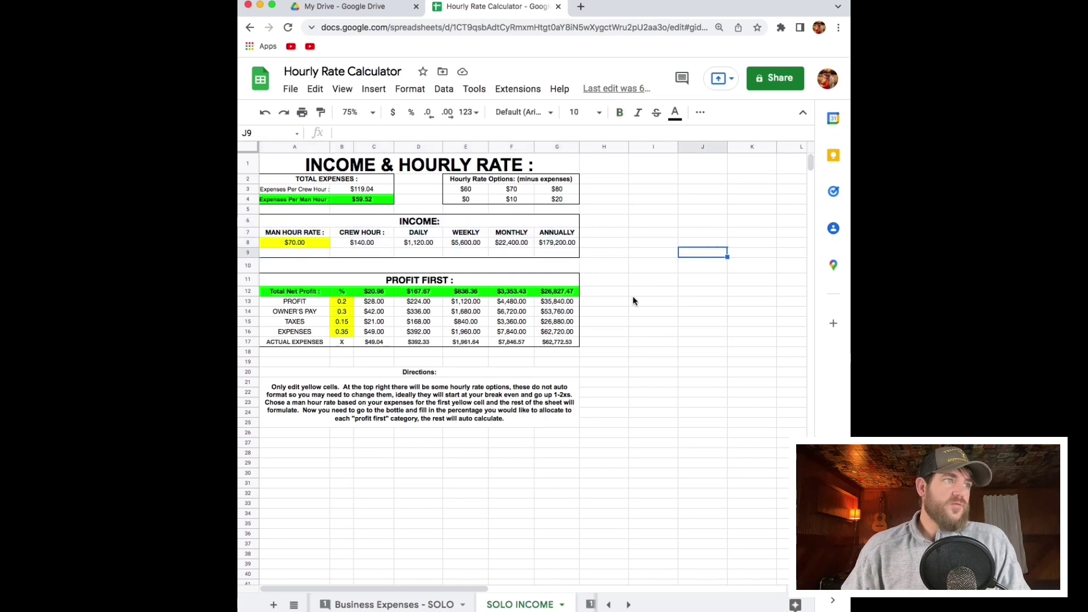
Compare the man hour rate with Expenses Per Man Hour and inspect the Crew Hour income formula
{"action": "left_click", "coordinate": [371, 242]}
{"action": "left_click", "coordinate": [301, 242]}
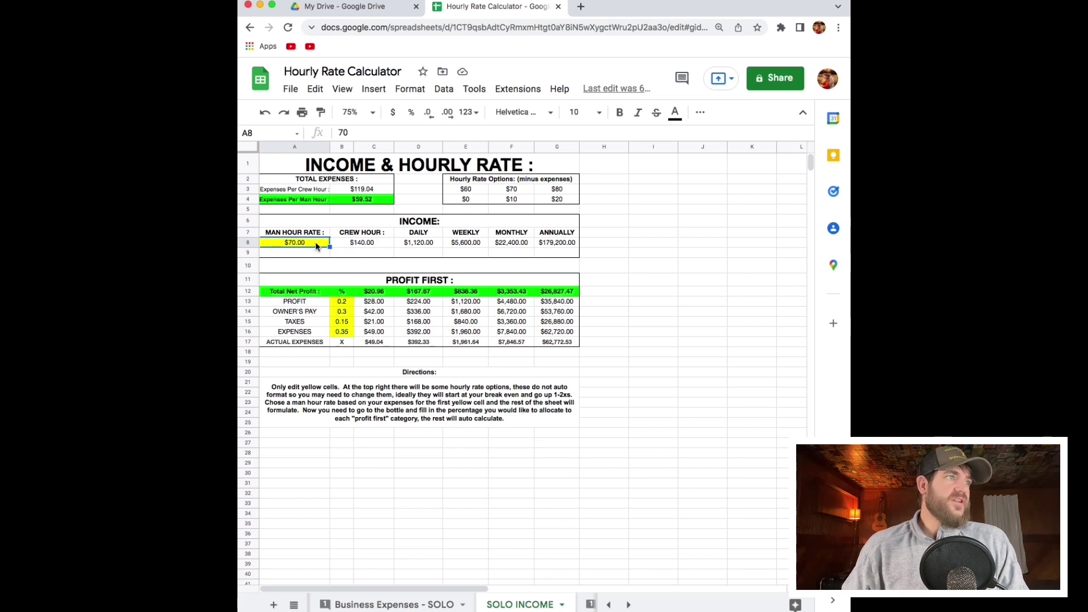
{"action": "left_click", "coordinate": [362, 199]}
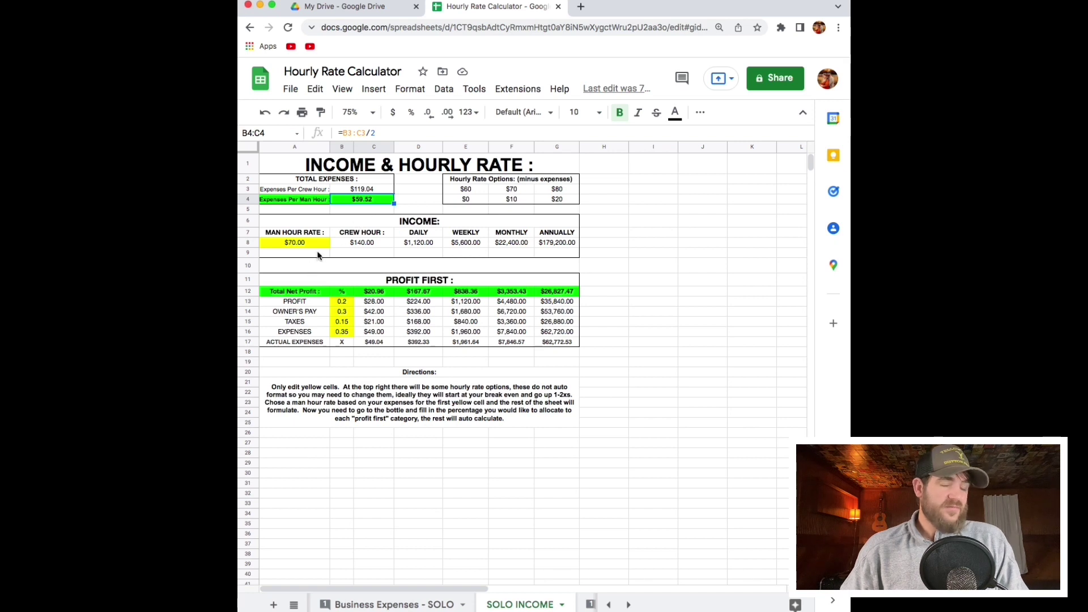
{"action": "left_click", "coordinate": [368, 244]}
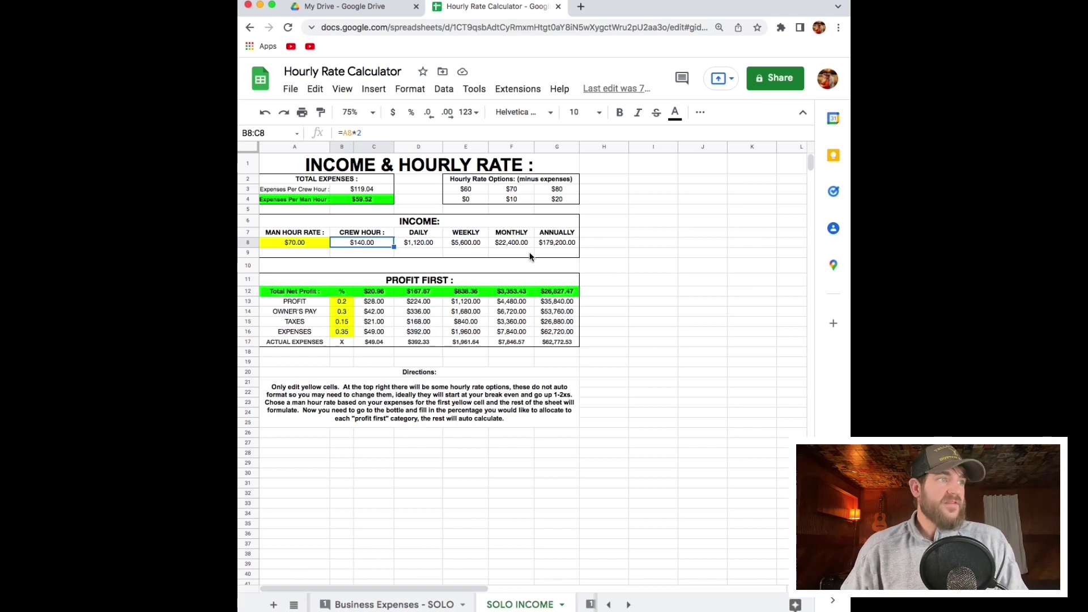
Review the PROFIT FIRST allocation percentages for Profit, Owner's Pay, Taxes and Expenses
{"action": "scroll", "coordinate": [453, 266], "scroll_direction": "down", "scroll_amount": 5}
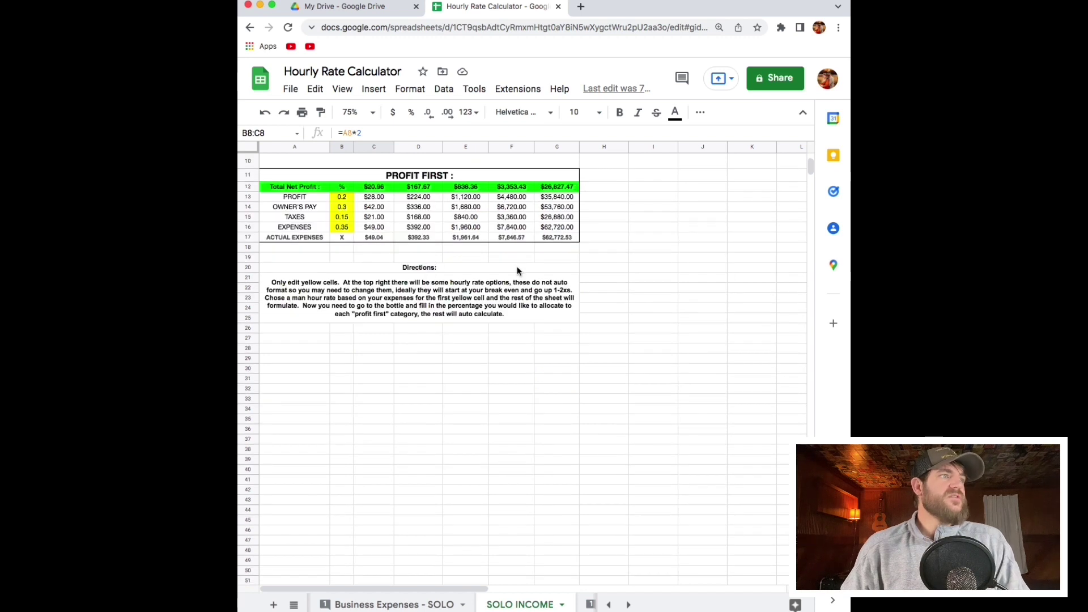
{"action": "scroll", "coordinate": [524, 267], "scroll_direction": "up", "scroll_amount": 2}
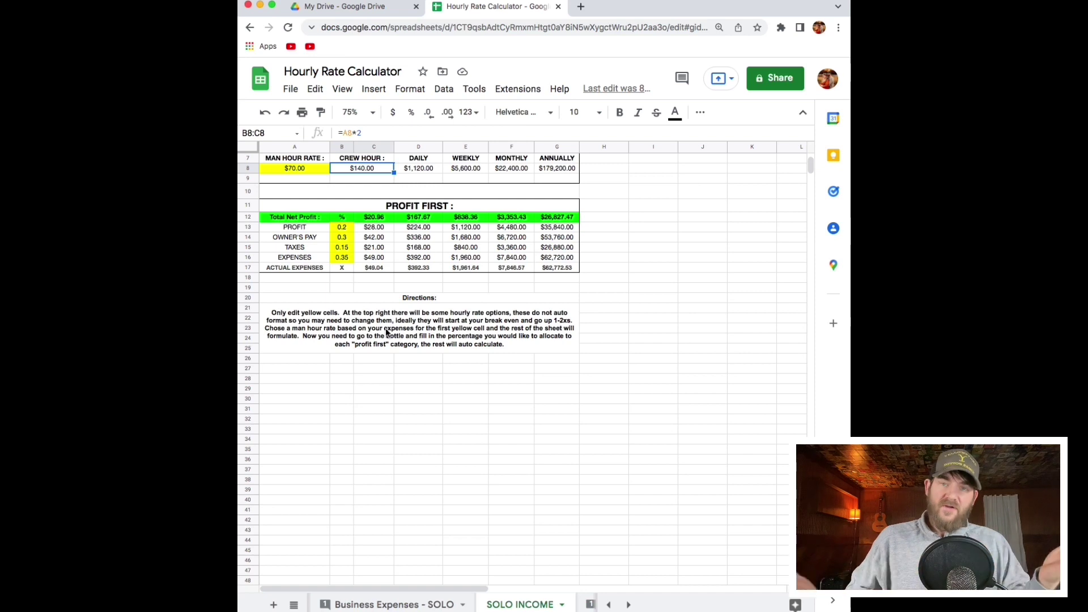
{"action": "left_click_drag", "start_coordinate": [341, 226], "coordinate": [345, 257]}
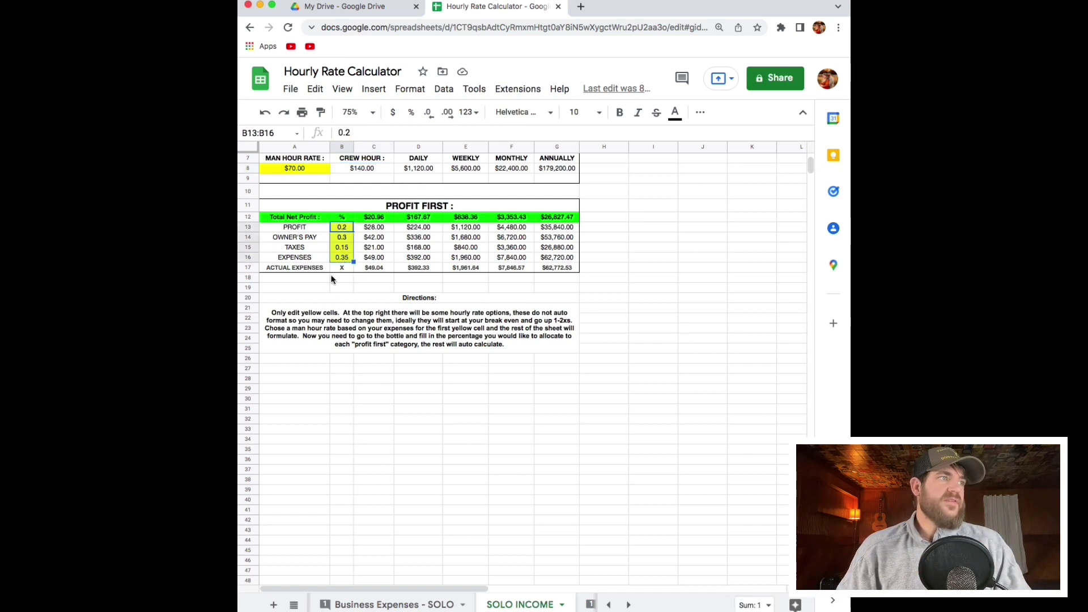
{"action": "left_click", "coordinate": [334, 279]}
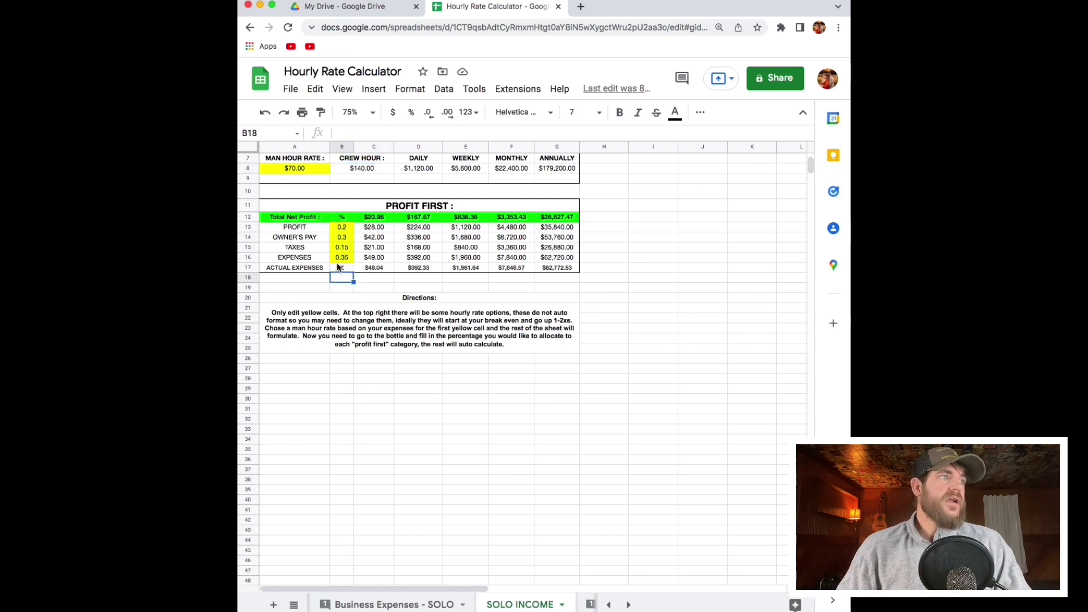
{"action": "left_click", "coordinate": [329, 229]}
{"action": "scroll", "coordinate": [340, 249], "scroll_direction": "up", "scroll_amount": 1}
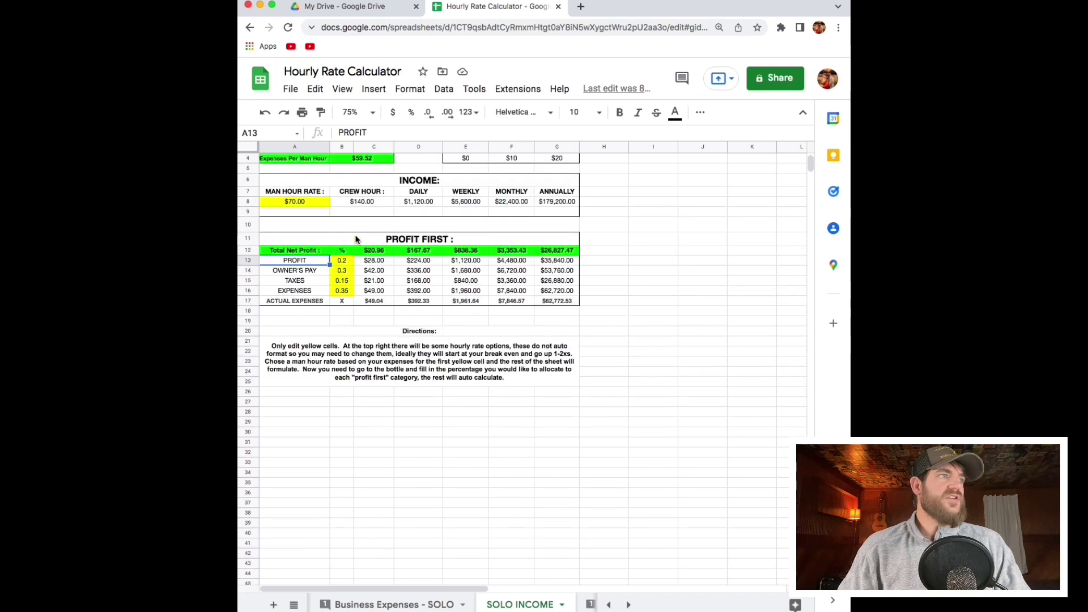
{"action": "left_click", "coordinate": [345, 291]}
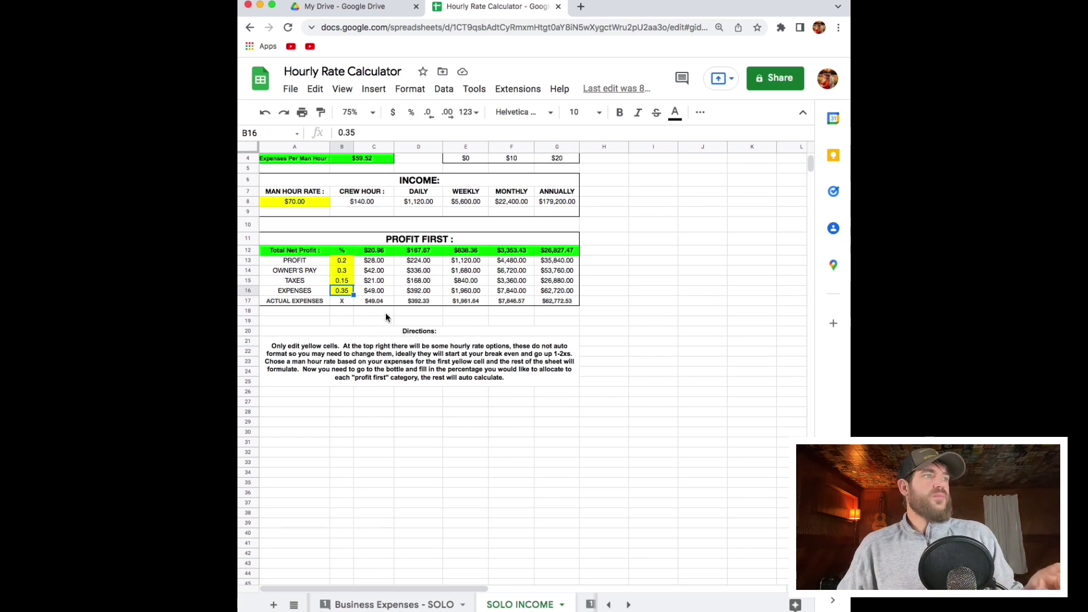
Inspect the ACTUAL EXPENSES row's crew-hour, daily, weekly, monthly and annual cells
{"action": "left_click", "coordinate": [374, 303]}
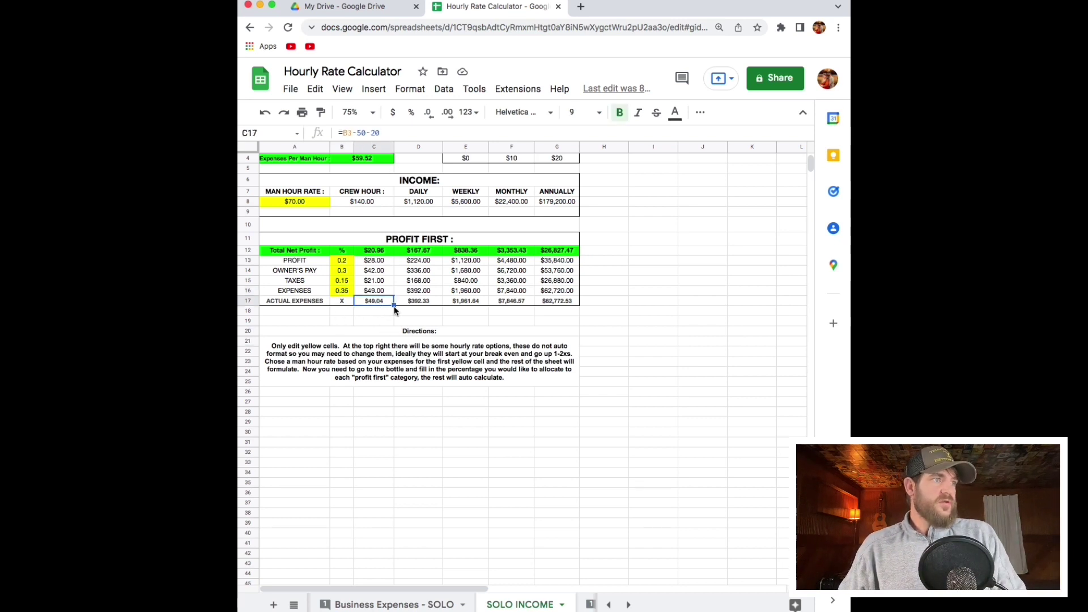
{"action": "scroll", "coordinate": [412, 313], "scroll_direction": "up", "scroll_amount": 3}
{"action": "scroll", "coordinate": [417, 320], "scroll_direction": "down", "scroll_amount": 1}
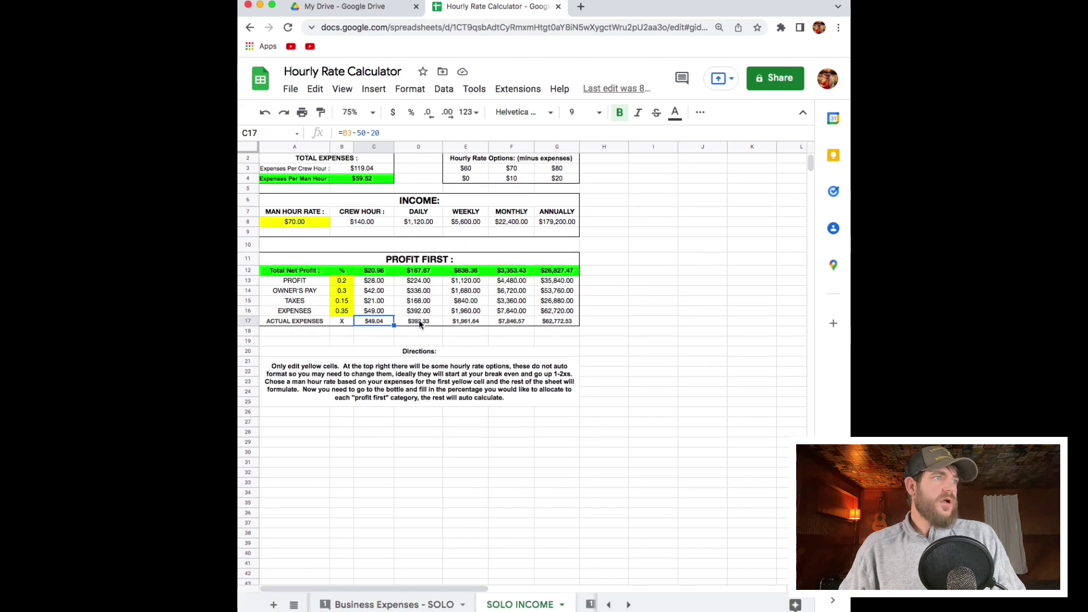
{"action": "left_click", "coordinate": [420, 321]}
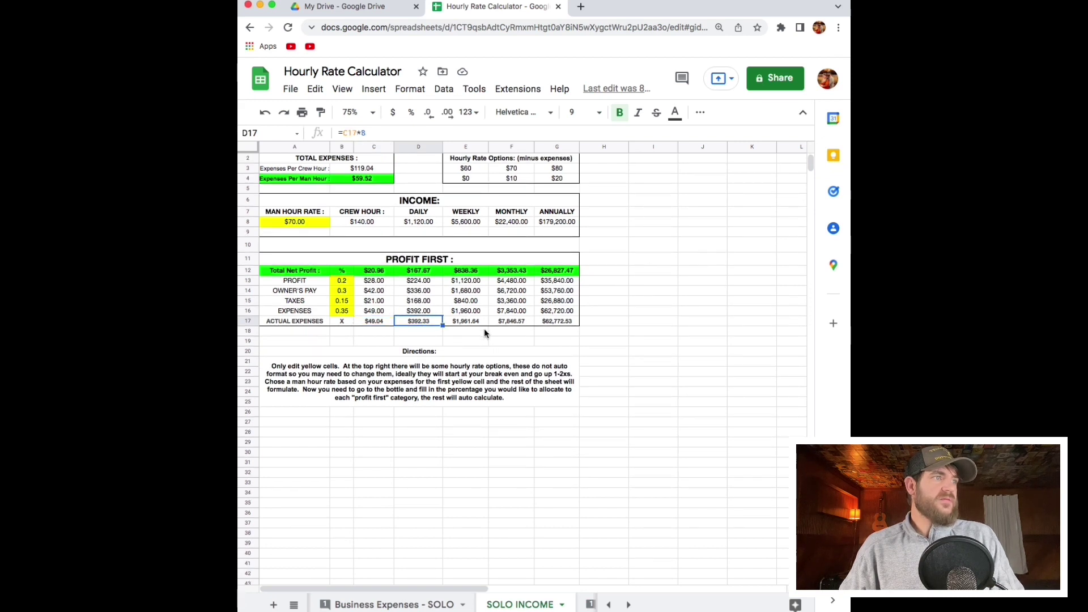
{"action": "scroll", "coordinate": [484, 332], "scroll_direction": "up", "scroll_amount": 1}
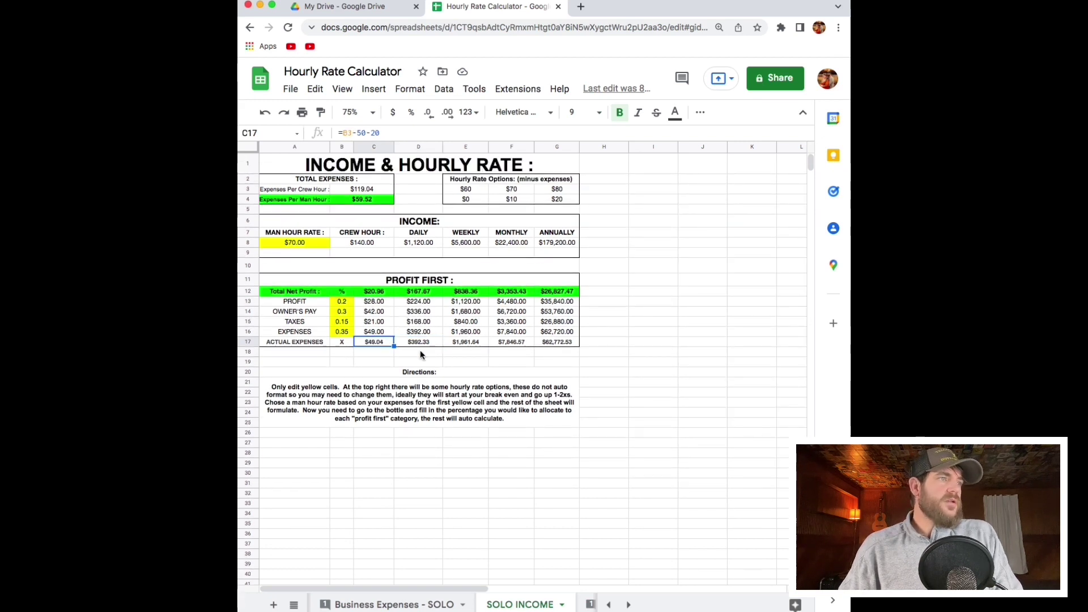
{"action": "left_click", "coordinate": [471, 343]}
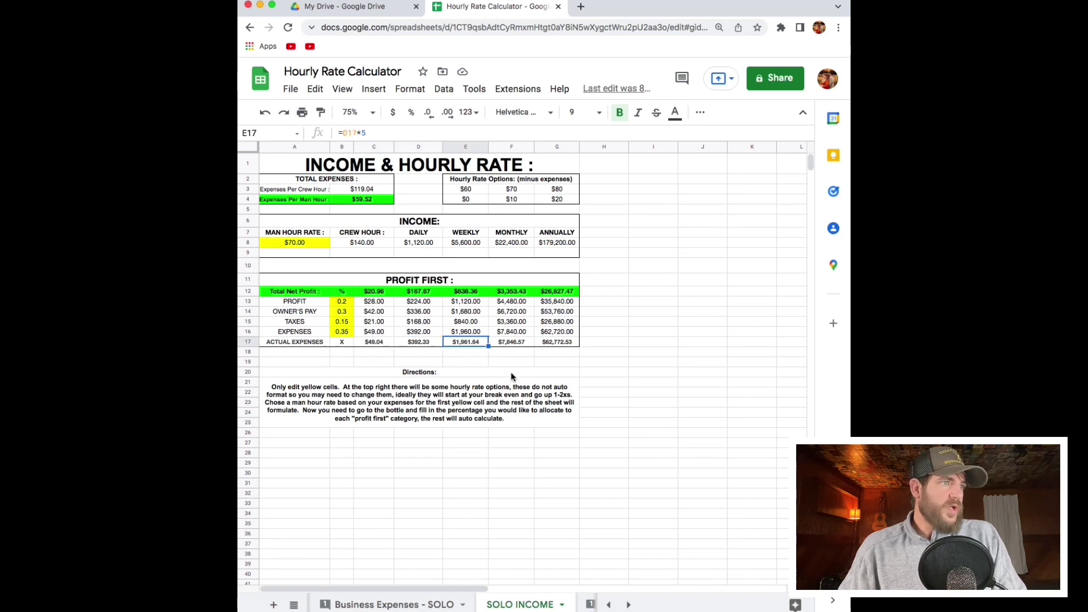
{"action": "left_click", "coordinate": [512, 344]}
{"action": "left_click", "coordinate": [558, 342]}
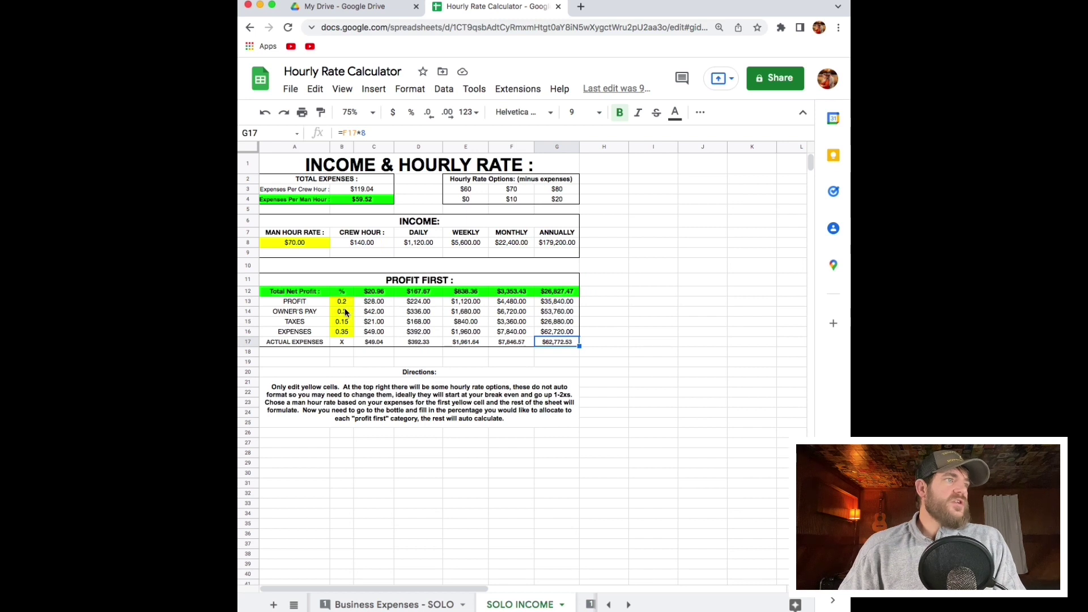
Revisit the PROFIT FIRST percentages and inspect the OWNER'S PAY row's crew-hour formula, then look back over the income and rate blocks
{"action": "left_click_drag", "start_coordinate": [347, 300], "coordinate": [348, 334]}
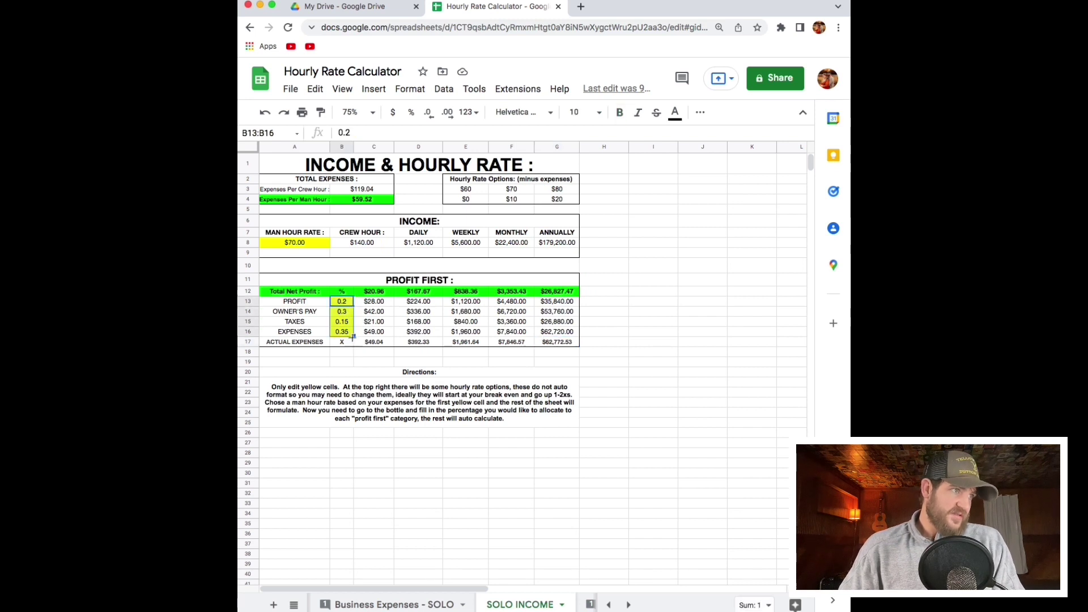
{"action": "left_click", "coordinate": [378, 361]}
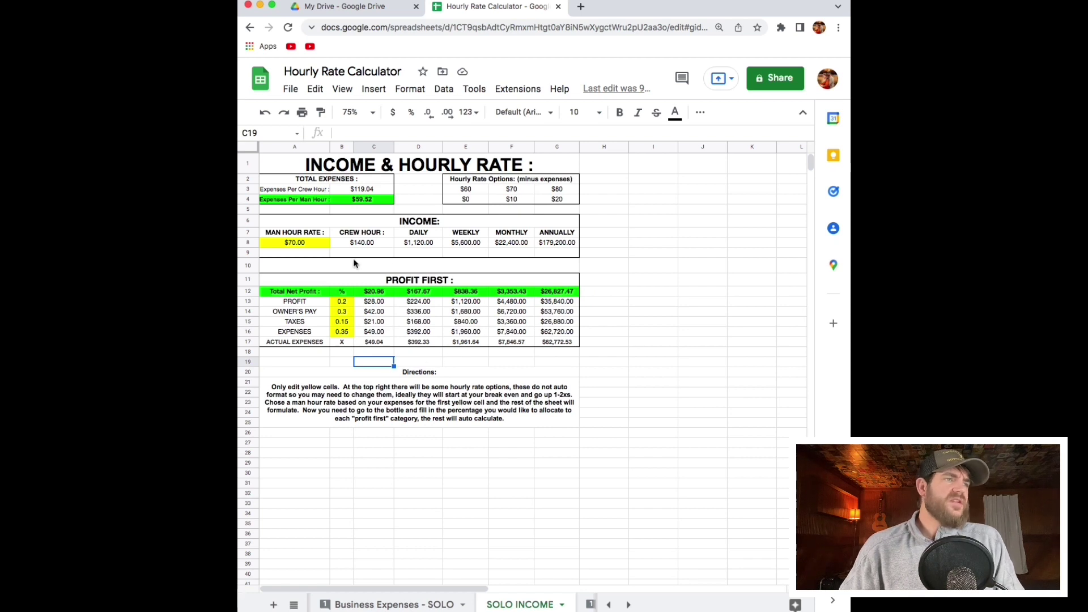
{"action": "left_click", "coordinate": [304, 315]}
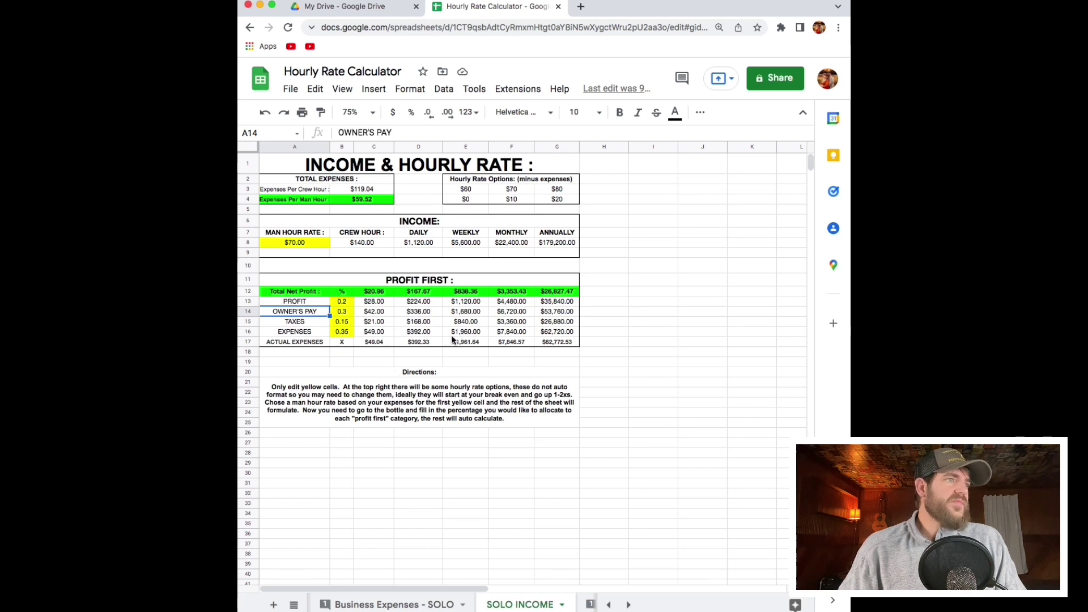
{"action": "left_click", "coordinate": [371, 315]}
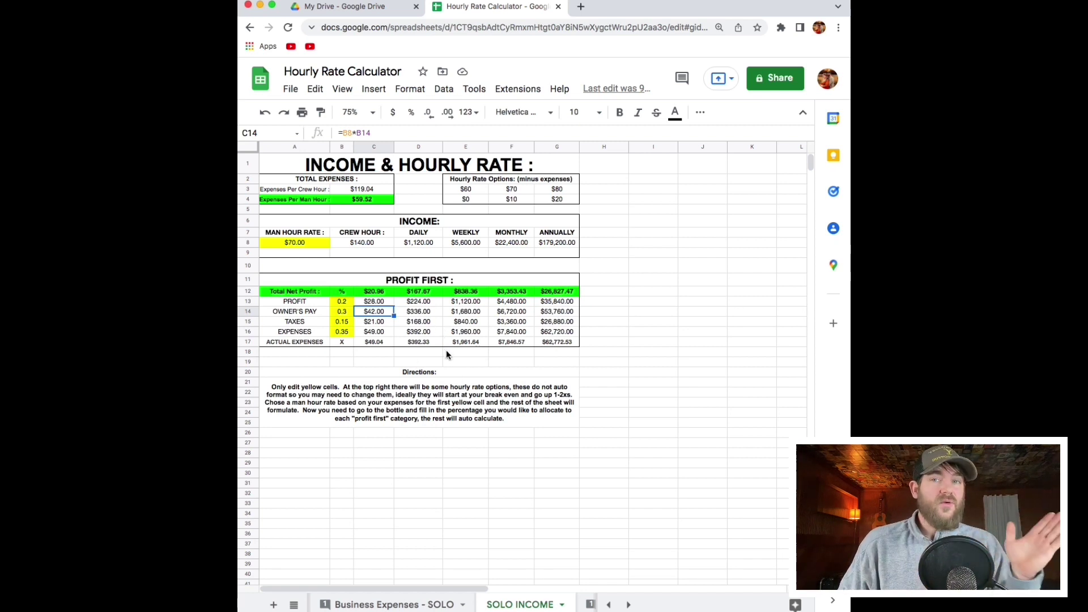
{"action": "left_click_drag", "start_coordinate": [439, 165], "coordinate": [458, 248]}
{"action": "left_click", "coordinate": [603, 255]}
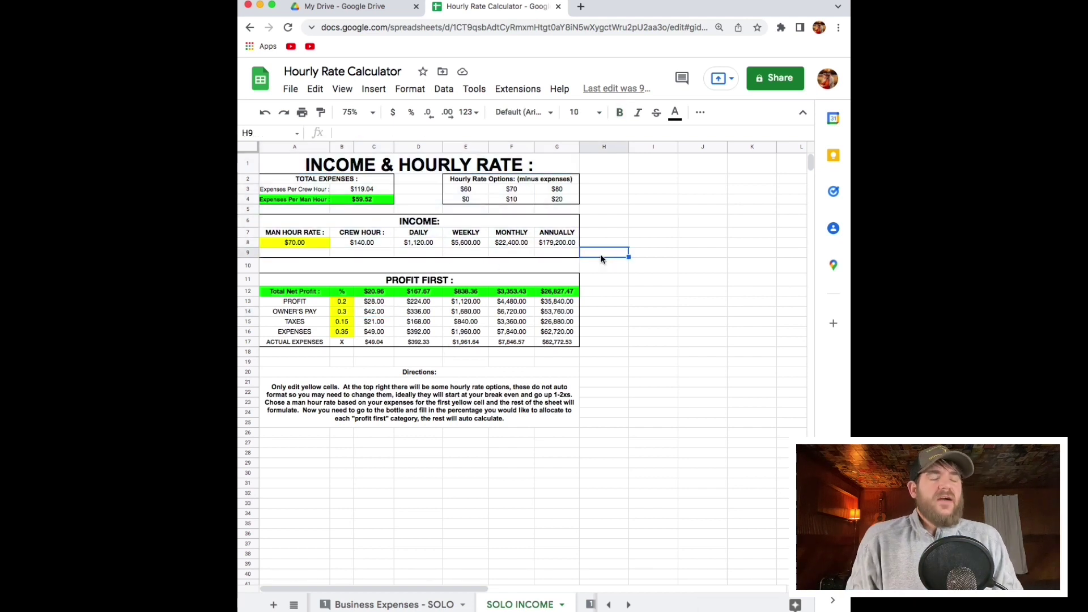